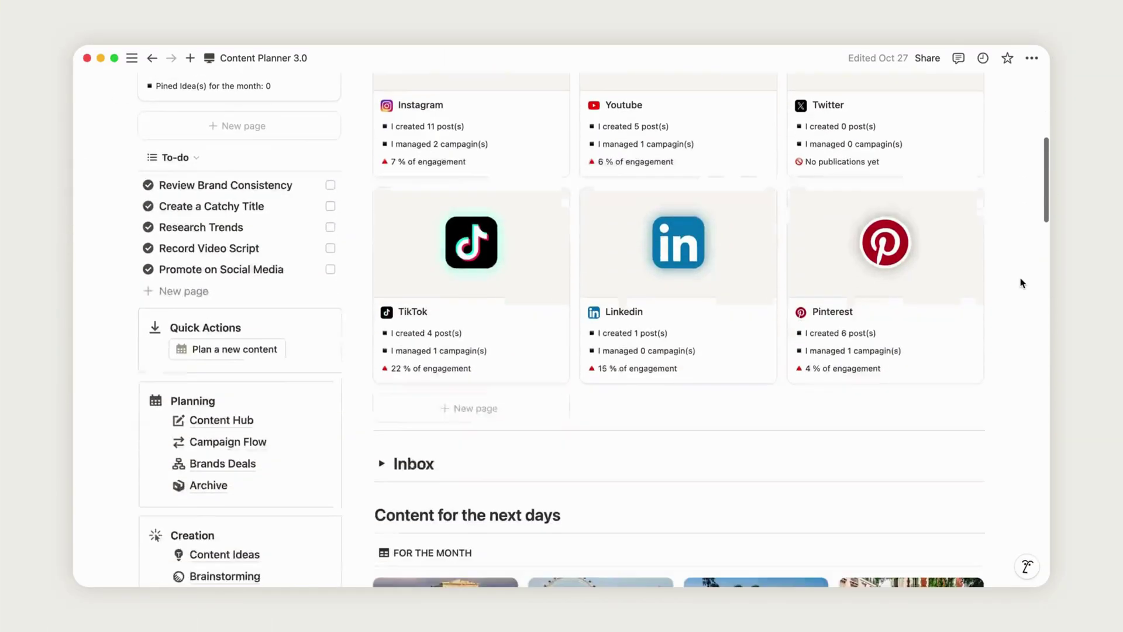
- Open the Content Strategy page from the planner's Strategy box
{"action": "scroll", "coordinate": [1021, 283], "scroll_direction": "down", "scroll_amount": 12}
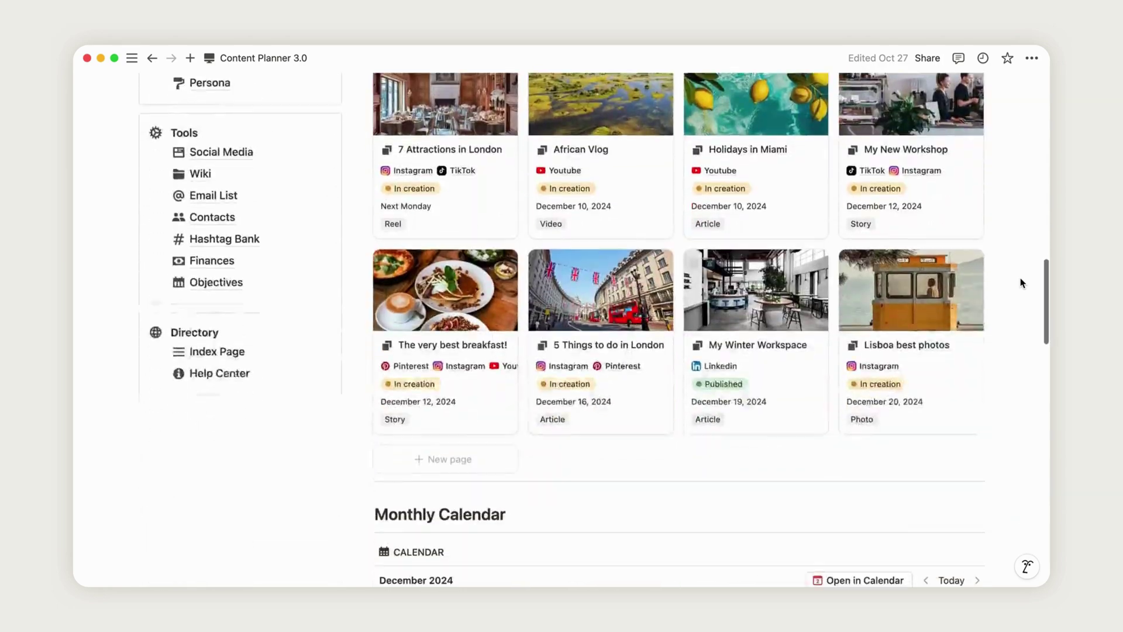
{"action": "scroll", "coordinate": [1021, 283], "scroll_direction": "down", "scroll_amount": 12}
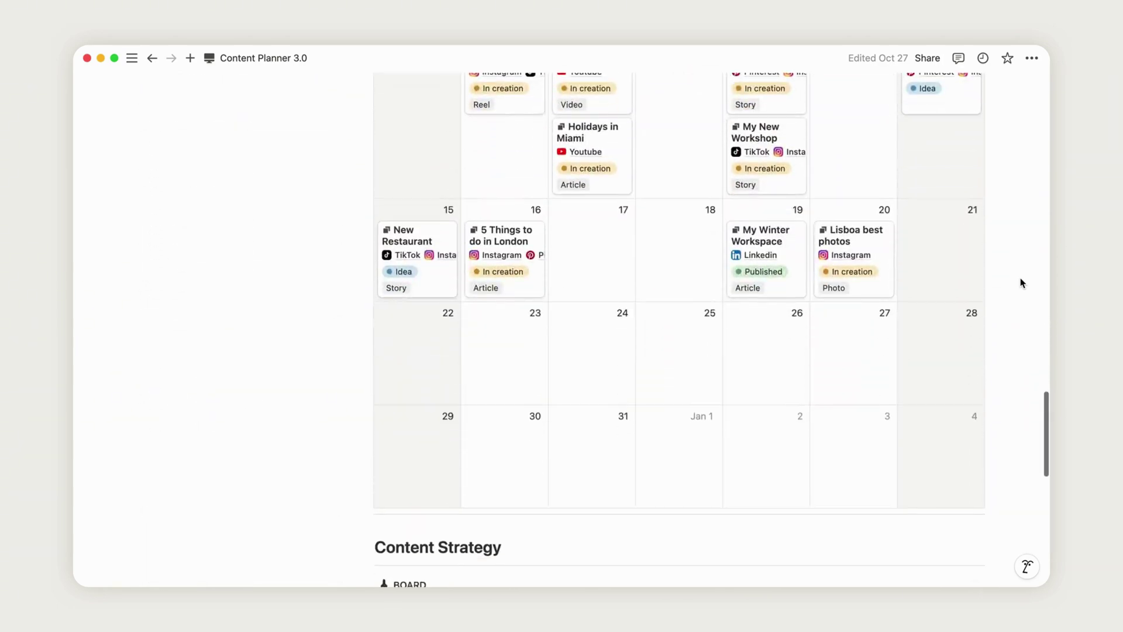
{"action": "scroll", "coordinate": [1022, 283], "scroll_direction": "down", "scroll_amount": 5}
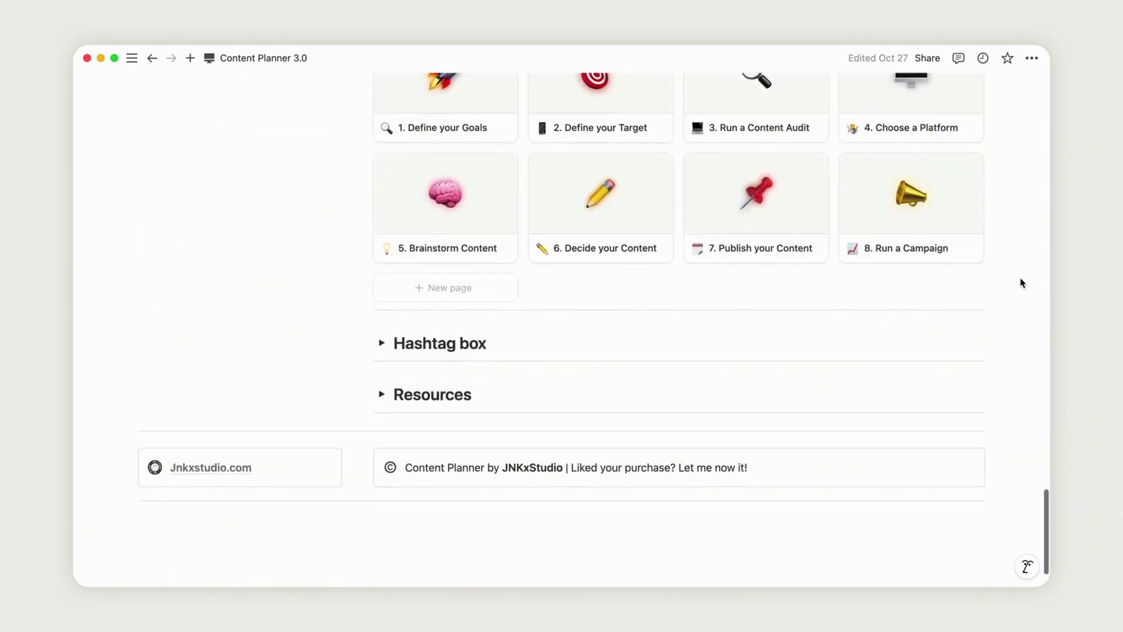
{"action": "scroll", "coordinate": [1022, 283], "scroll_direction": "up", "scroll_amount": 20}
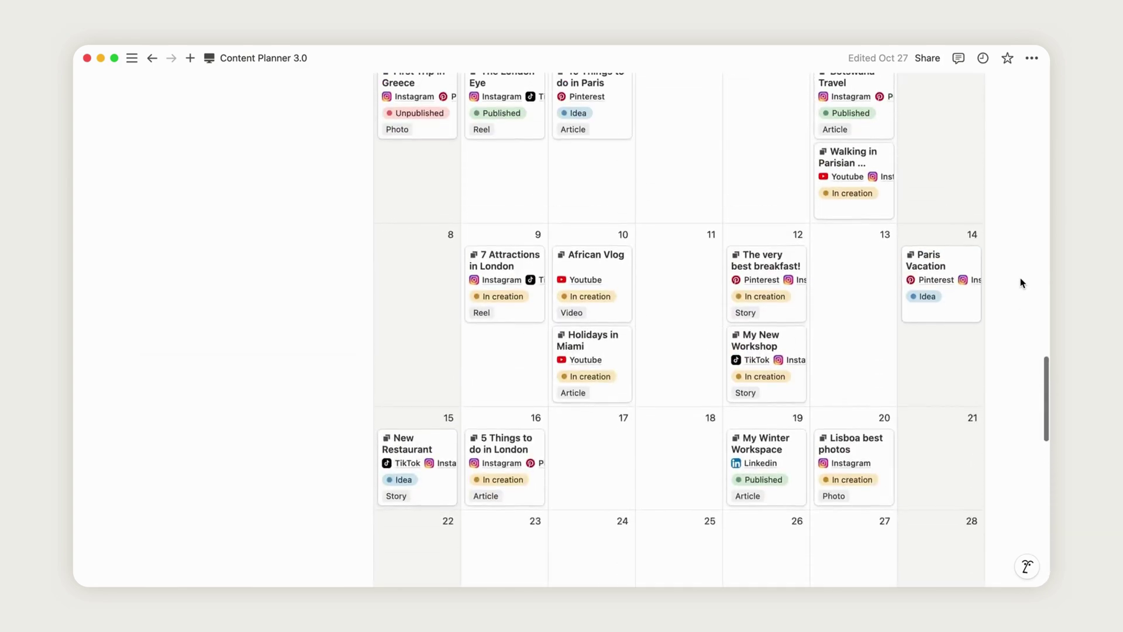
{"action": "scroll", "coordinate": [1022, 283], "scroll_direction": "up", "scroll_amount": 20}
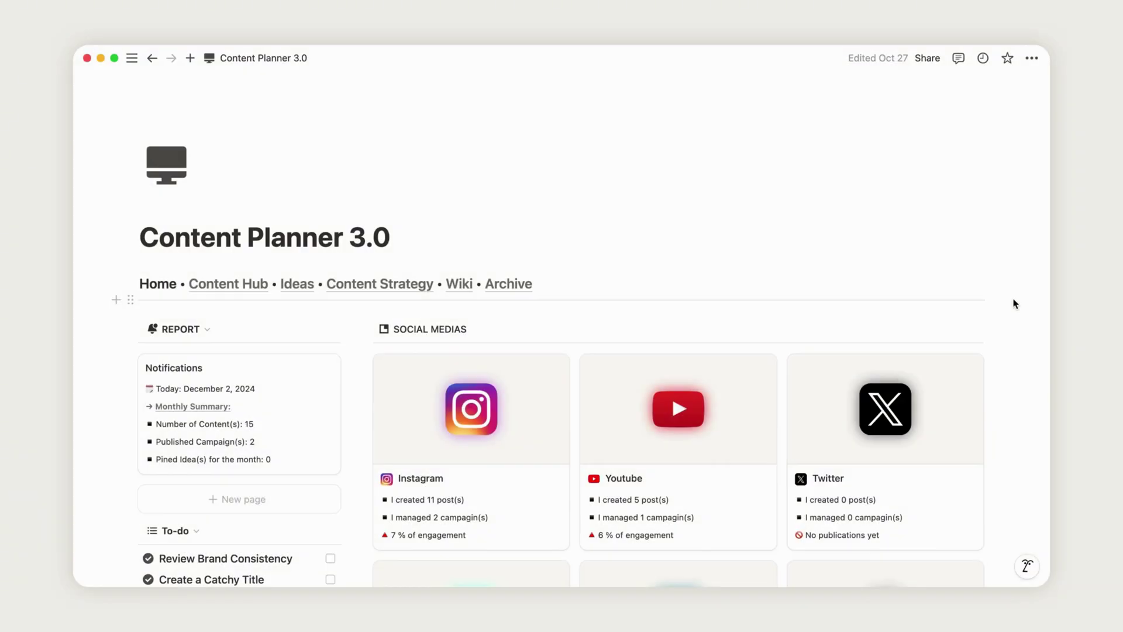
{"action": "scroll", "coordinate": [1015, 304], "scroll_direction": "down", "scroll_amount": 7}
{"action": "scroll", "coordinate": [1014, 304], "scroll_direction": "down", "scroll_amount": 4}
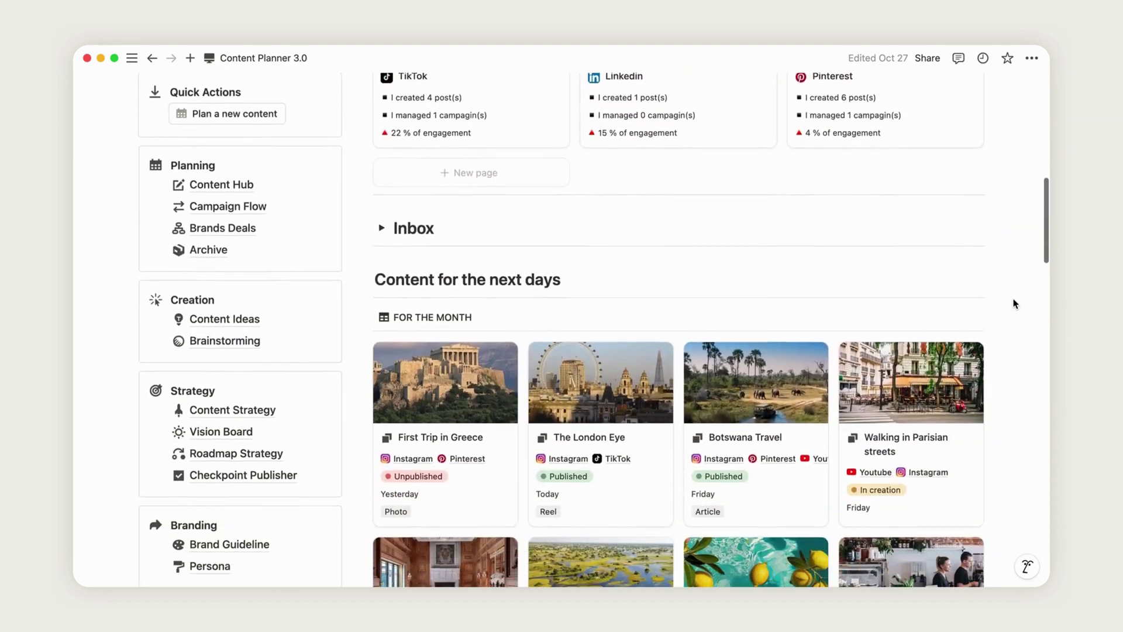
{"action": "left_click", "coordinate": [246, 408]}
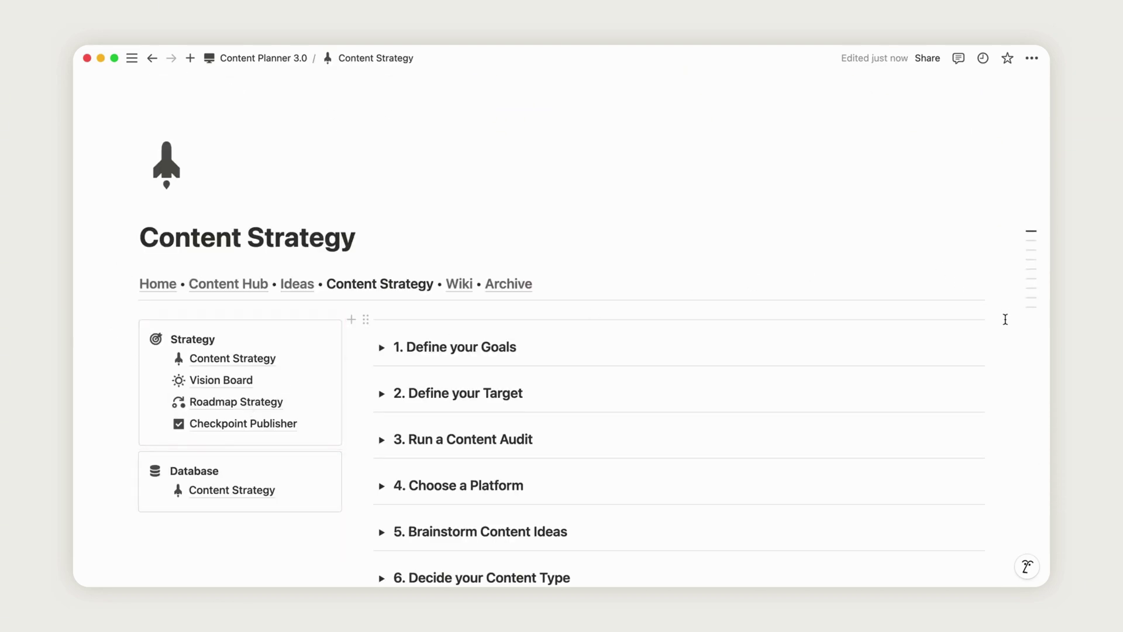
- Expand and collapse the '1. Define your Goals' and '2. Define your Target' sections
{"action": "scroll", "coordinate": [1005, 319], "scroll_direction": "down", "scroll_amount": 10}
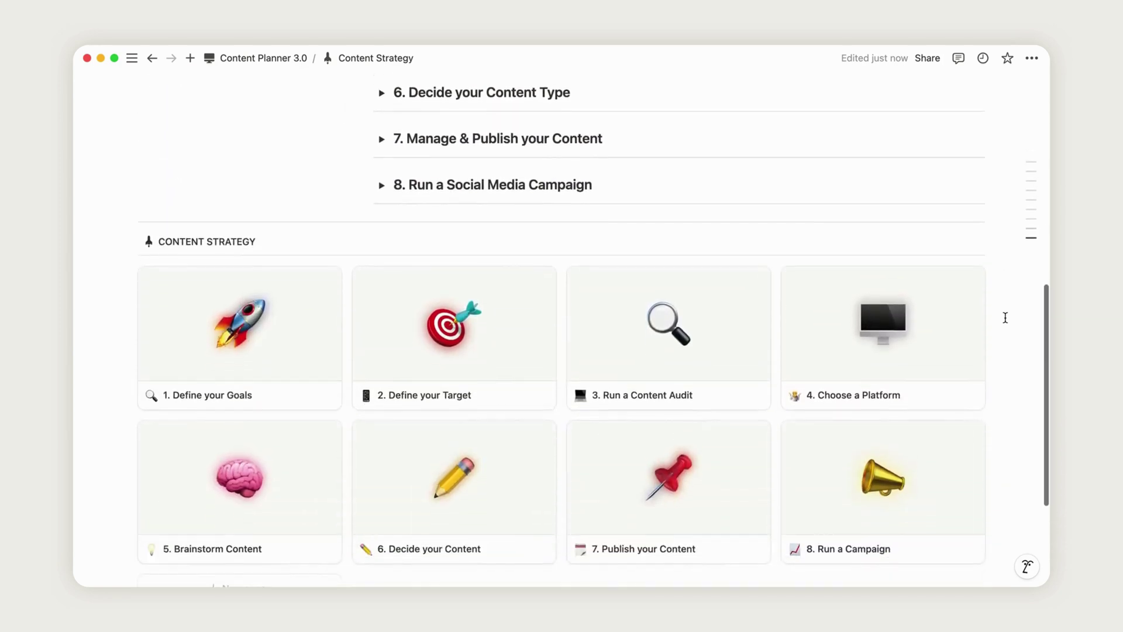
{"action": "scroll", "coordinate": [1005, 318], "scroll_direction": "up", "scroll_amount": 8}
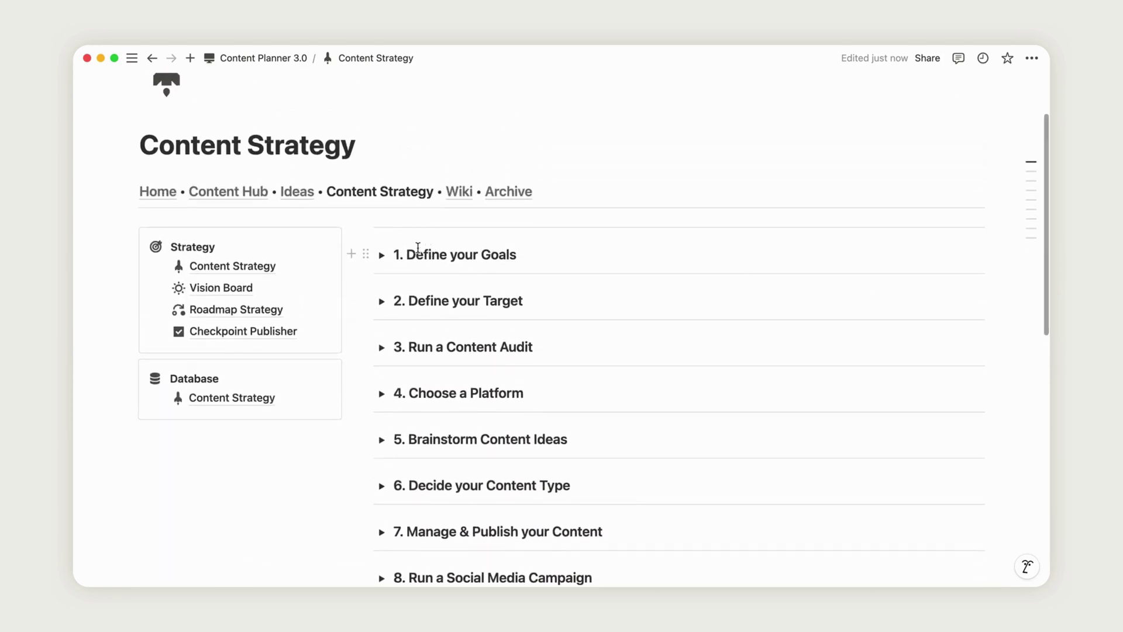
{"action": "left_click", "coordinate": [383, 255]}
{"action": "left_click", "coordinate": [383, 255]}
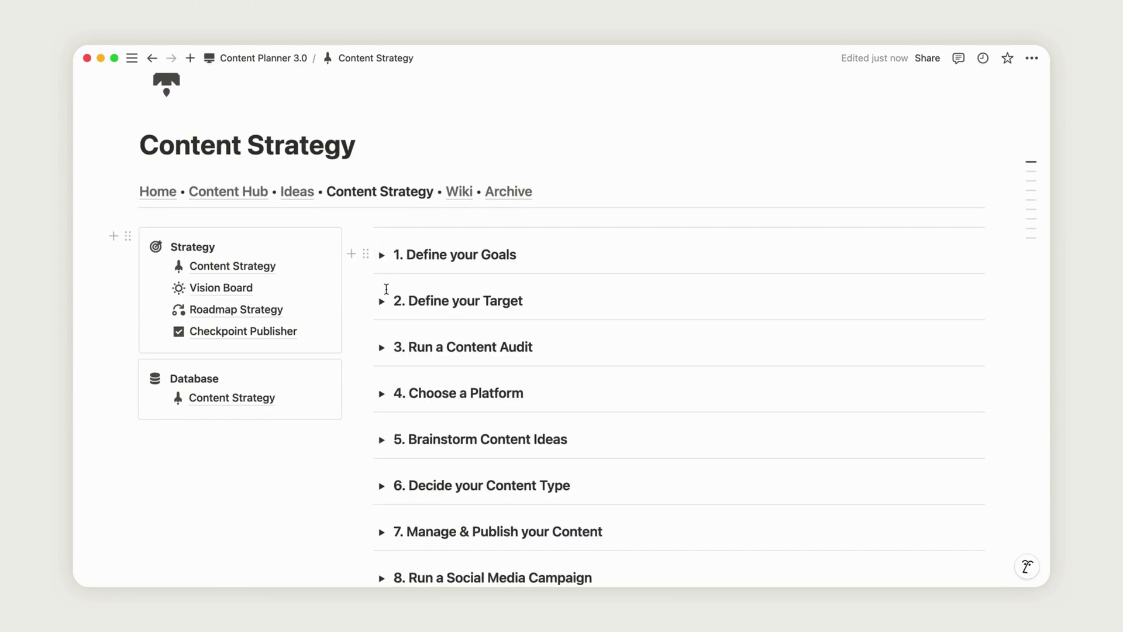
{"action": "left_click", "coordinate": [382, 301]}
{"action": "left_click", "coordinate": [382, 301]}
- Preview and close the 'Define your Goals' and 'Define your Target' gallery cards
{"action": "scroll", "coordinate": [998, 320], "scroll_direction": "down", "scroll_amount": 10}
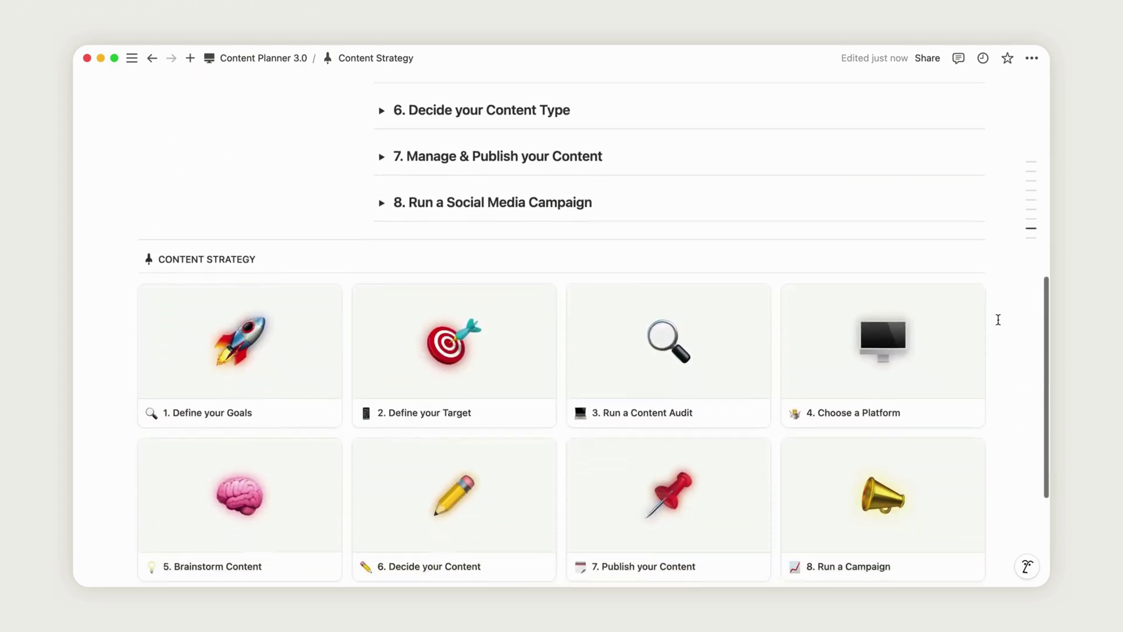
{"action": "scroll", "coordinate": [998, 319], "scroll_direction": "down", "scroll_amount": 1}
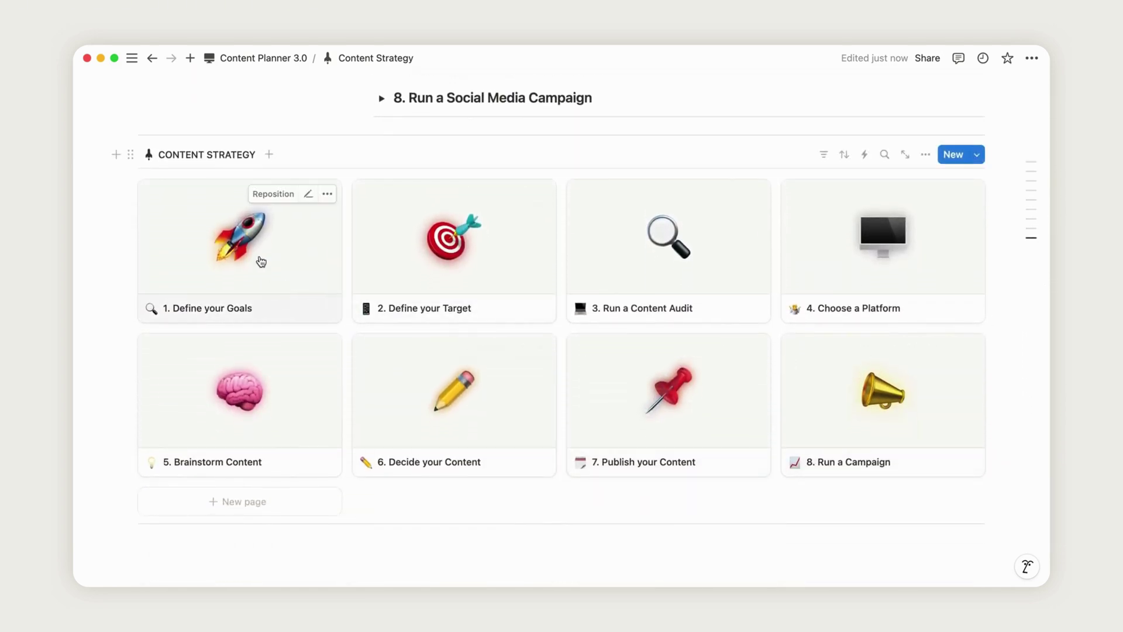
{"action": "left_click", "coordinate": [261, 259]}
{"action": "left_click", "coordinate": [221, 269]}
{"action": "left_click", "coordinate": [403, 258]}
{"action": "scroll", "coordinate": [401, 346], "scroll_direction": "down", "scroll_amount": 3}
{"action": "left_click", "coordinate": [185, 358]}
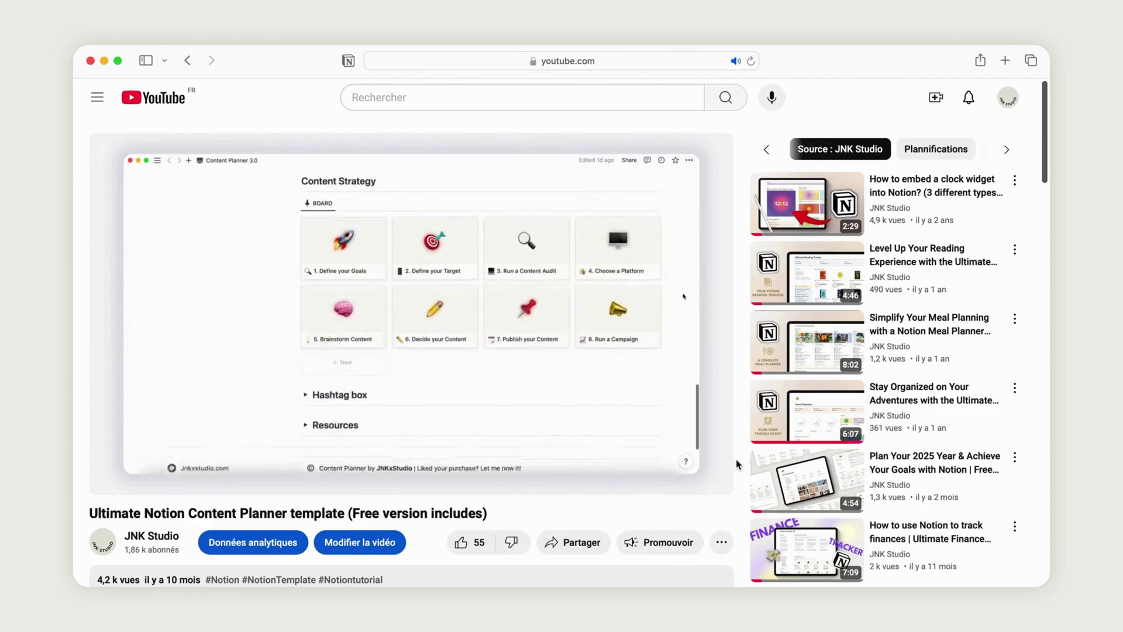
- Show the video's chapter list and jump to Content Creation, then Campaign Flow
{"action": "left_click", "coordinate": [271, 485]}
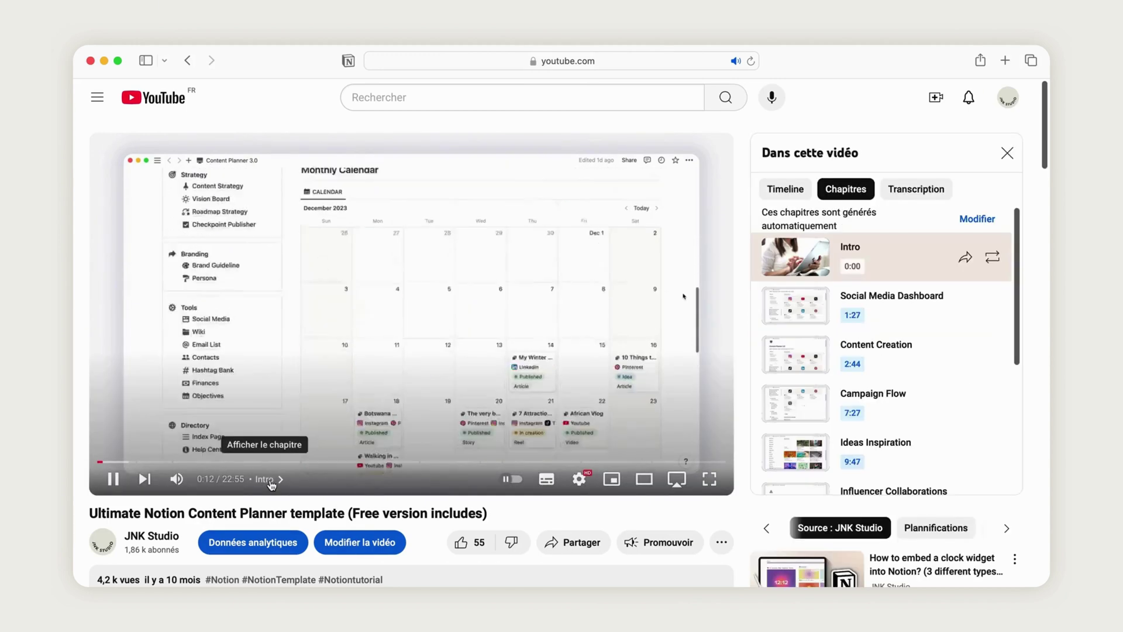
{"action": "scroll", "coordinate": [895, 409], "scroll_direction": "down", "scroll_amount": 1}
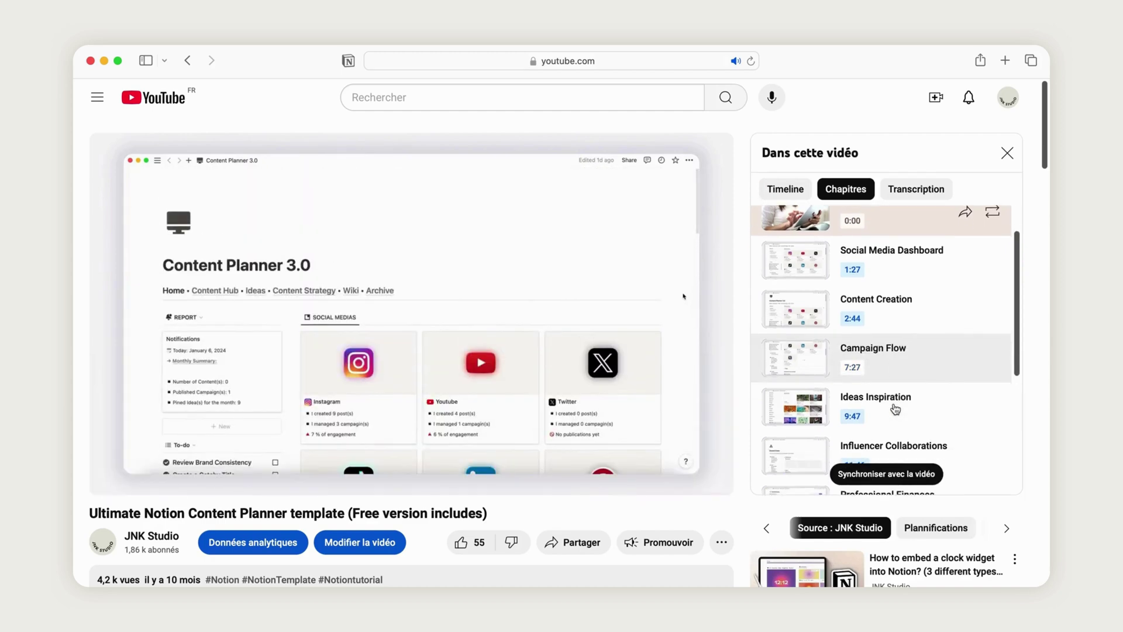
{"action": "scroll", "coordinate": [902, 260], "scroll_direction": "down", "scroll_amount": 1}
{"action": "left_click", "coordinate": [904, 279]}
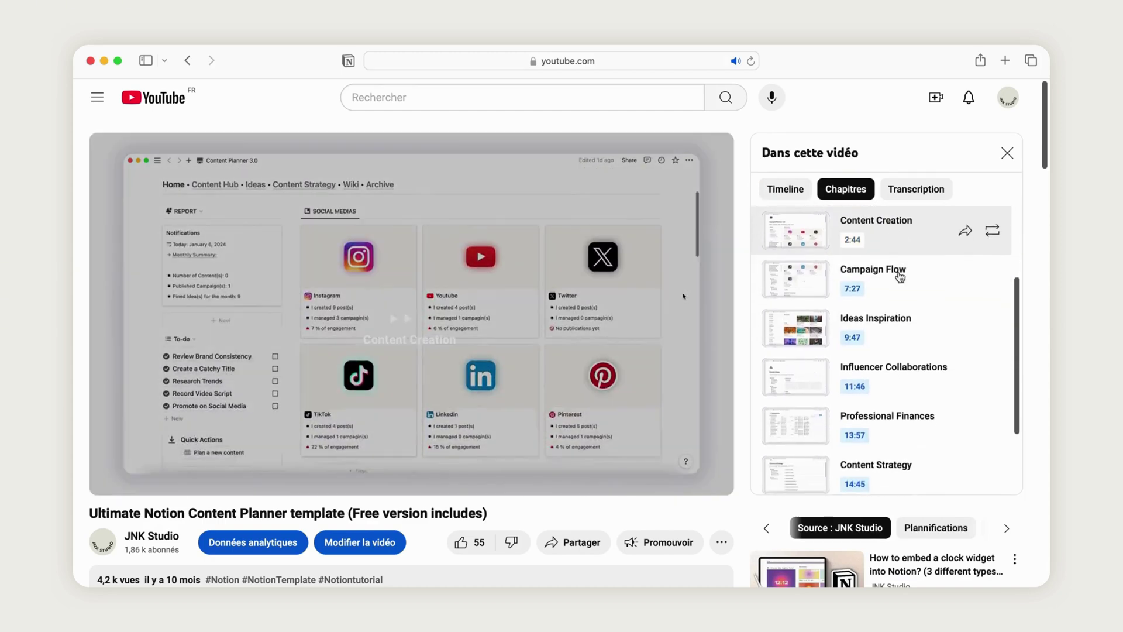
{"action": "left_click", "coordinate": [899, 278]}
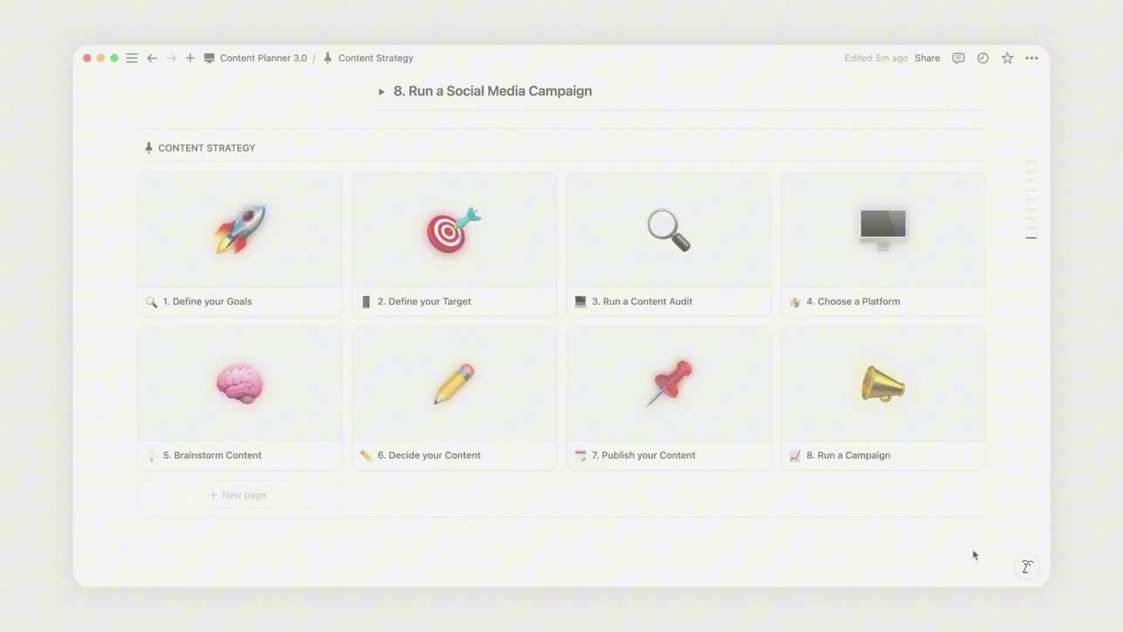
- Return to the planner's Home page and open the Hashtag Bank
{"action": "scroll", "coordinate": [973, 553], "scroll_direction": "up", "scroll_amount": 3}
{"action": "scroll", "coordinate": [973, 552], "scroll_direction": "up", "scroll_amount": 7}
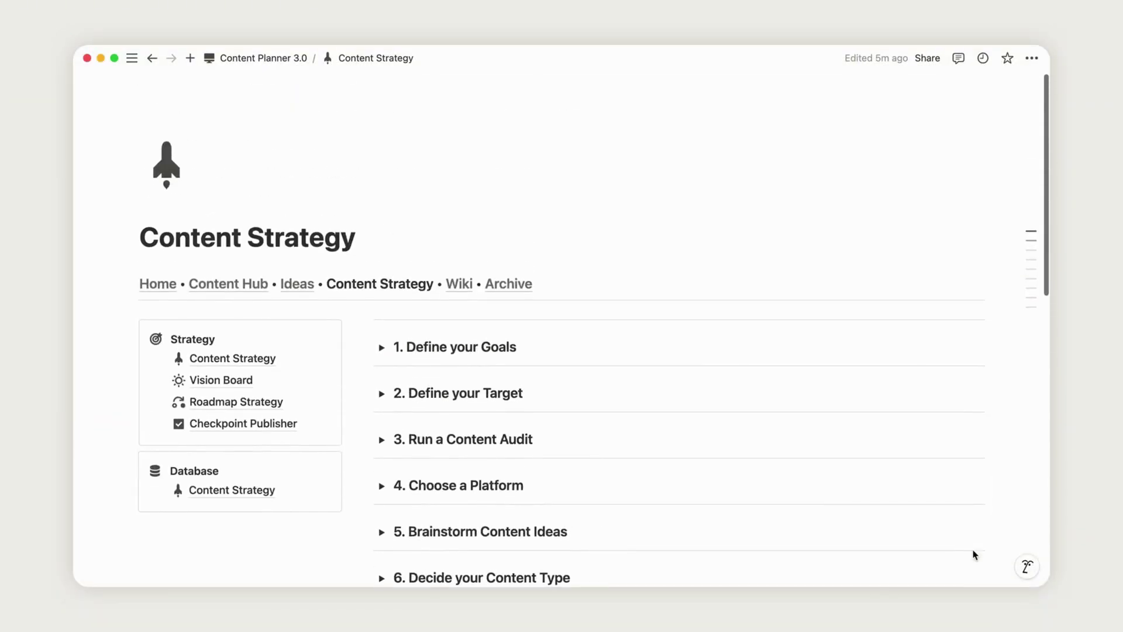
{"action": "left_click", "coordinate": [167, 285]}
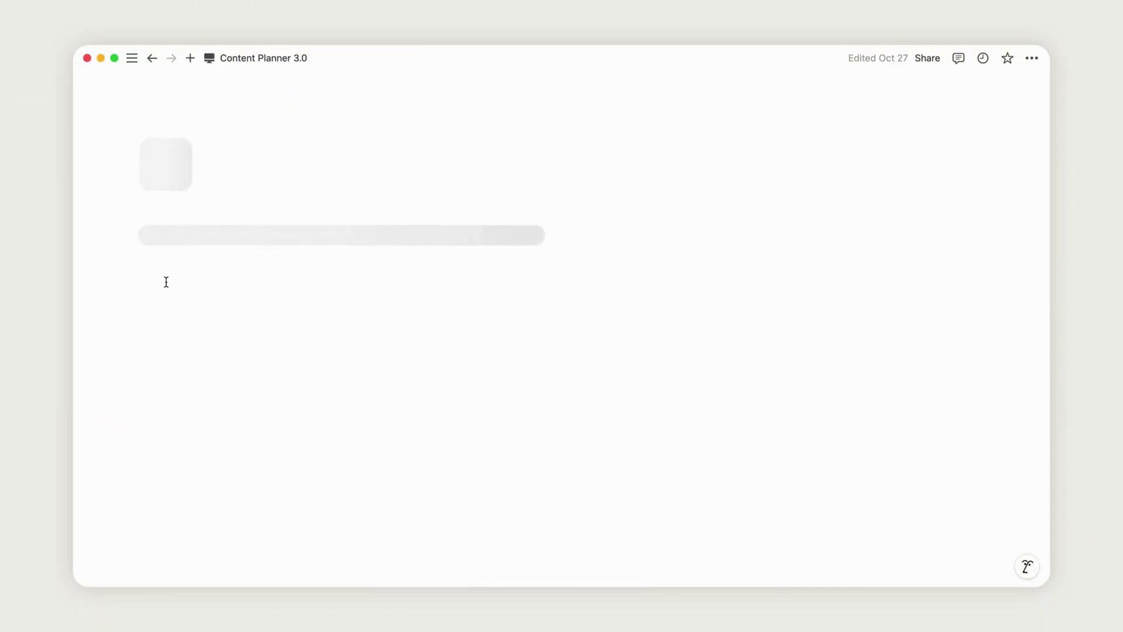
{"action": "scroll", "coordinate": [166, 282], "scroll_direction": "down", "scroll_amount": 20}
{"action": "scroll", "coordinate": [166, 281], "scroll_direction": "down", "scroll_amount": 3}
{"action": "left_click", "coordinate": [231, 300]}
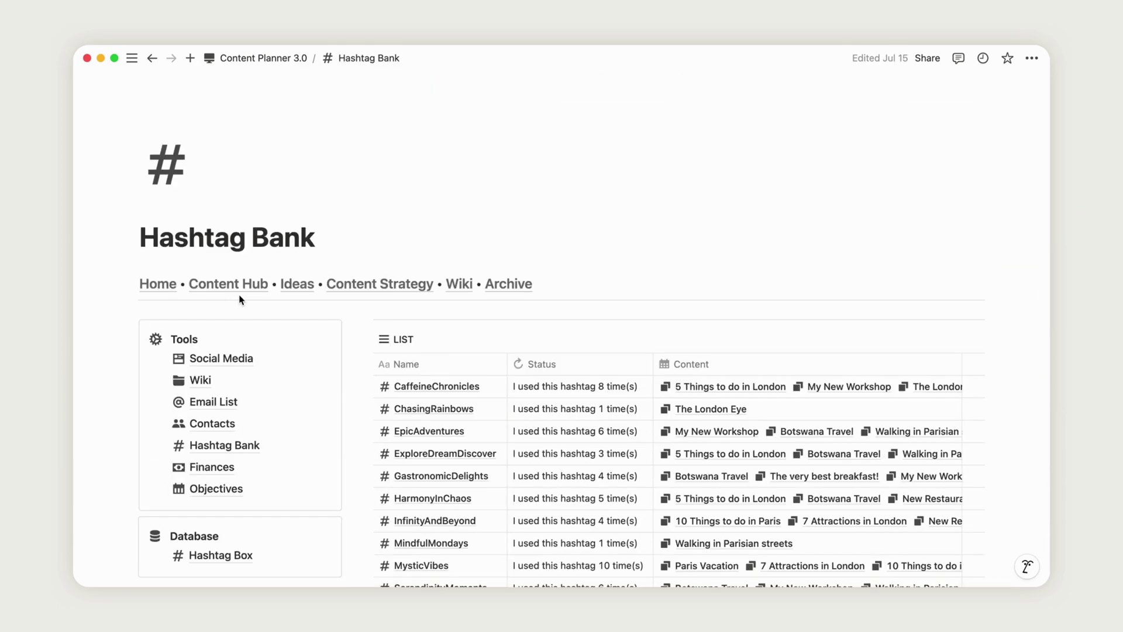
- Add a new Hashtag Bank entry named NewHashtag
{"action": "scroll", "coordinate": [467, 392], "scroll_direction": "down", "scroll_amount": 3}
{"action": "scroll", "coordinate": [469, 393], "scroll_direction": "down", "scroll_amount": 1}
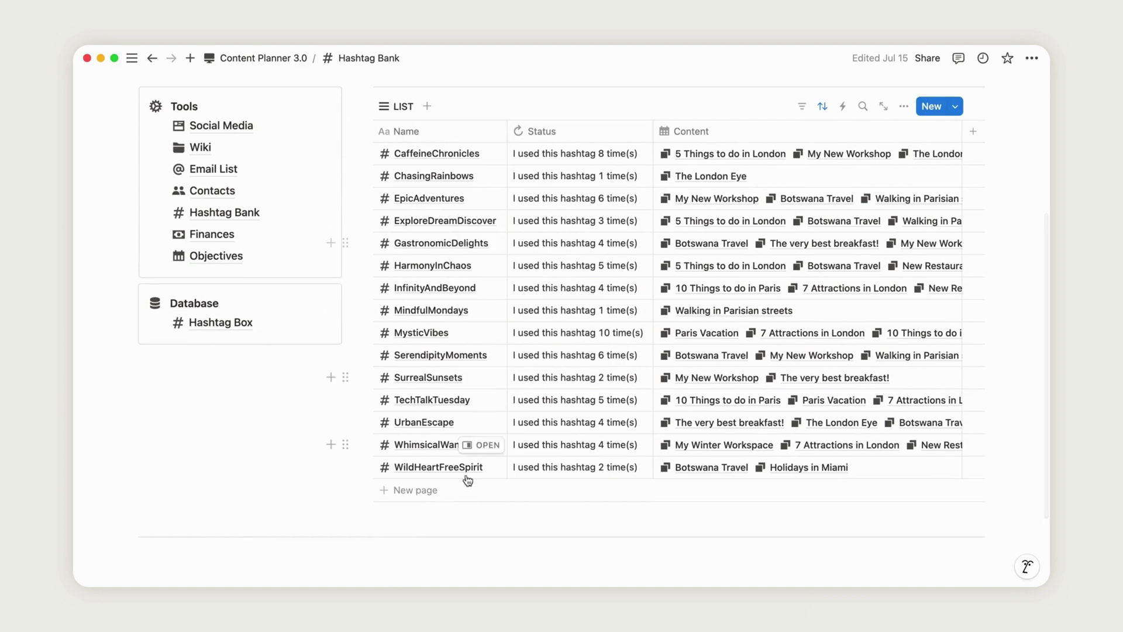
{"action": "left_click", "coordinate": [403, 493]}
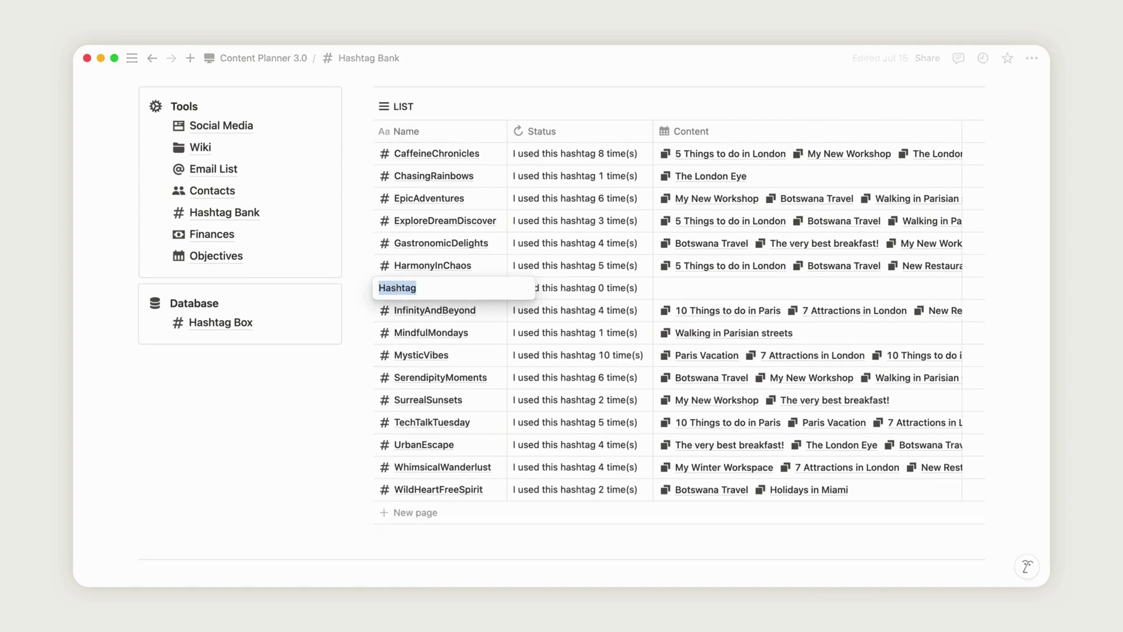
{"action": "type", "text": "New"}
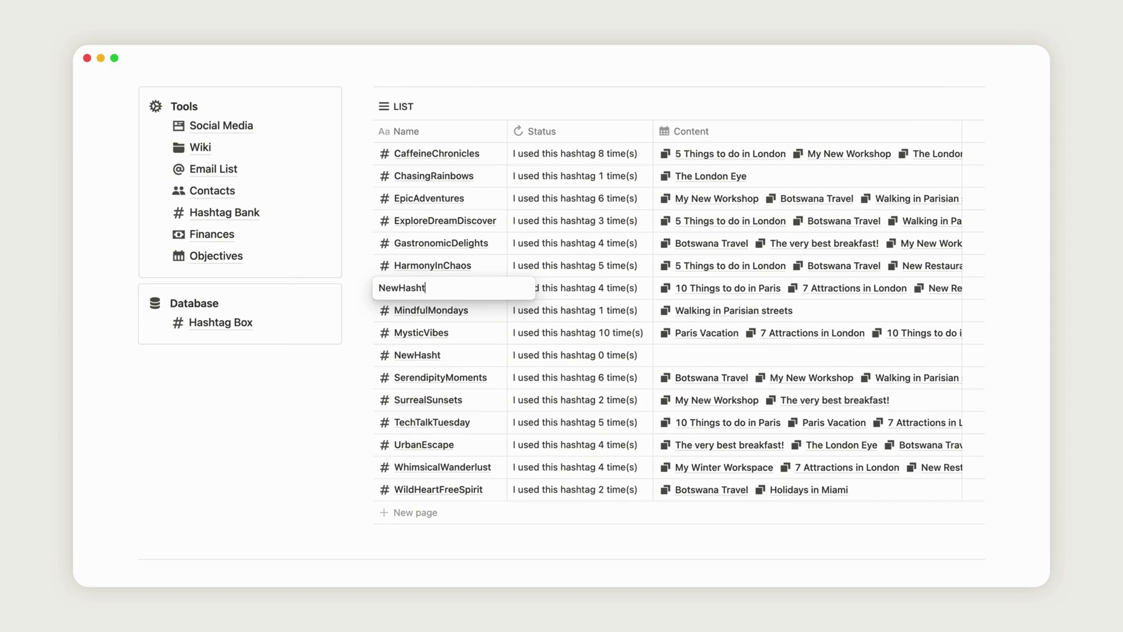
{"action": "key", "text": "Return"}
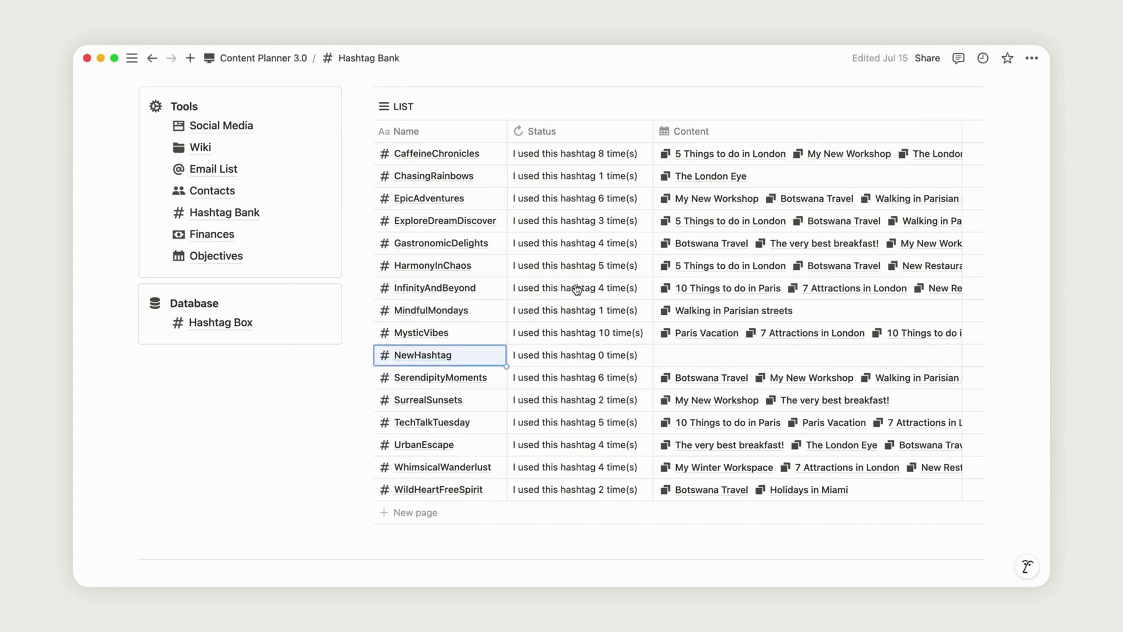
- Link First Trip in Greece and Holidays in Miami to NewHashtag's Content
{"action": "left_click", "coordinate": [675, 356]}
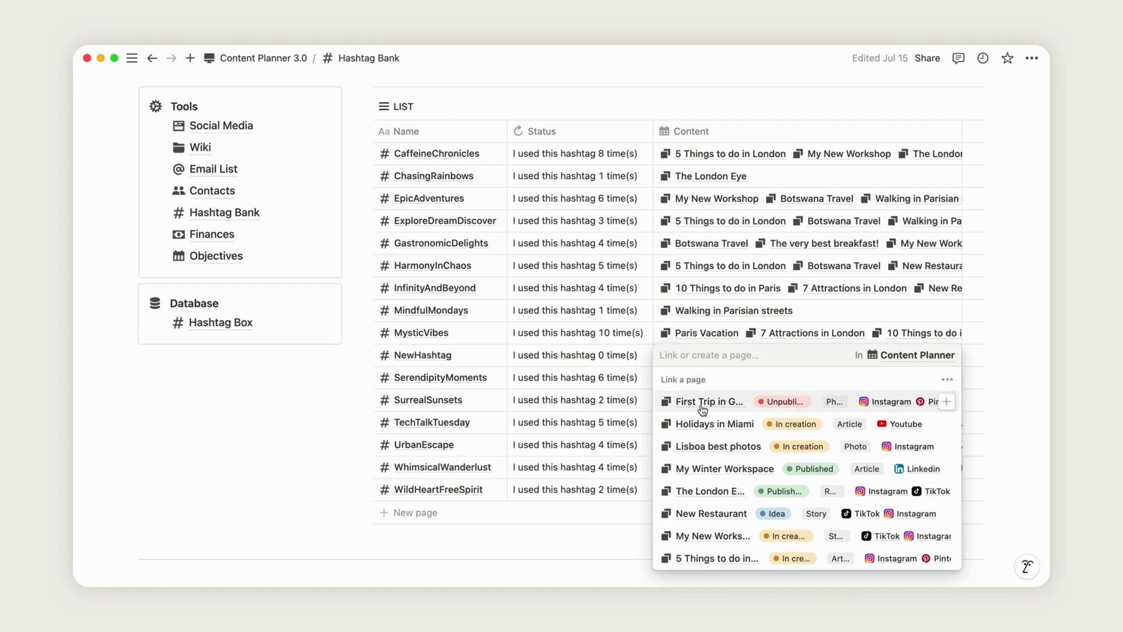
{"action": "left_click", "coordinate": [702, 401]}
{"action": "left_click", "coordinate": [704, 446]}
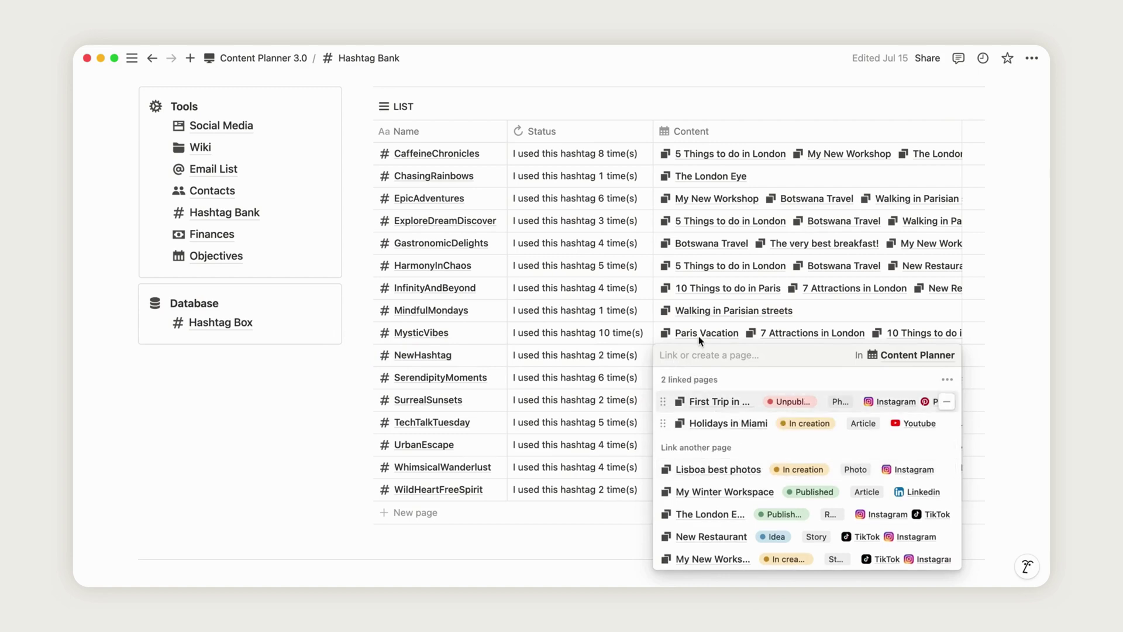
{"action": "left_click", "coordinate": [600, 359]}
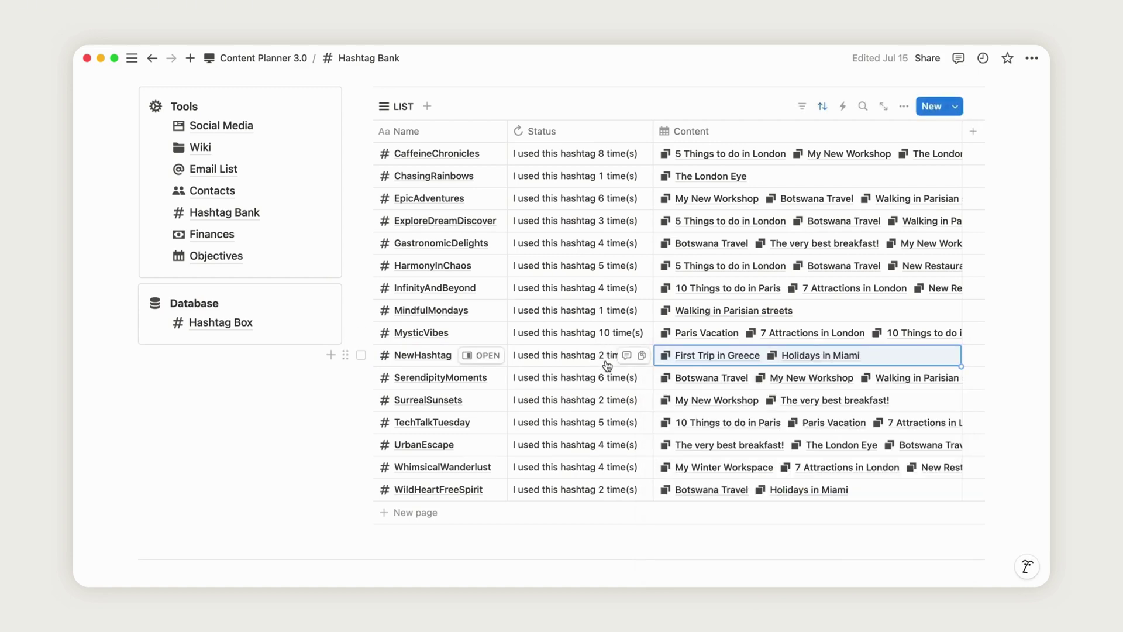
{"action": "scroll", "coordinate": [607, 366], "scroll_direction": "up", "scroll_amount": 5}
{"action": "left_click", "coordinate": [322, 235]}
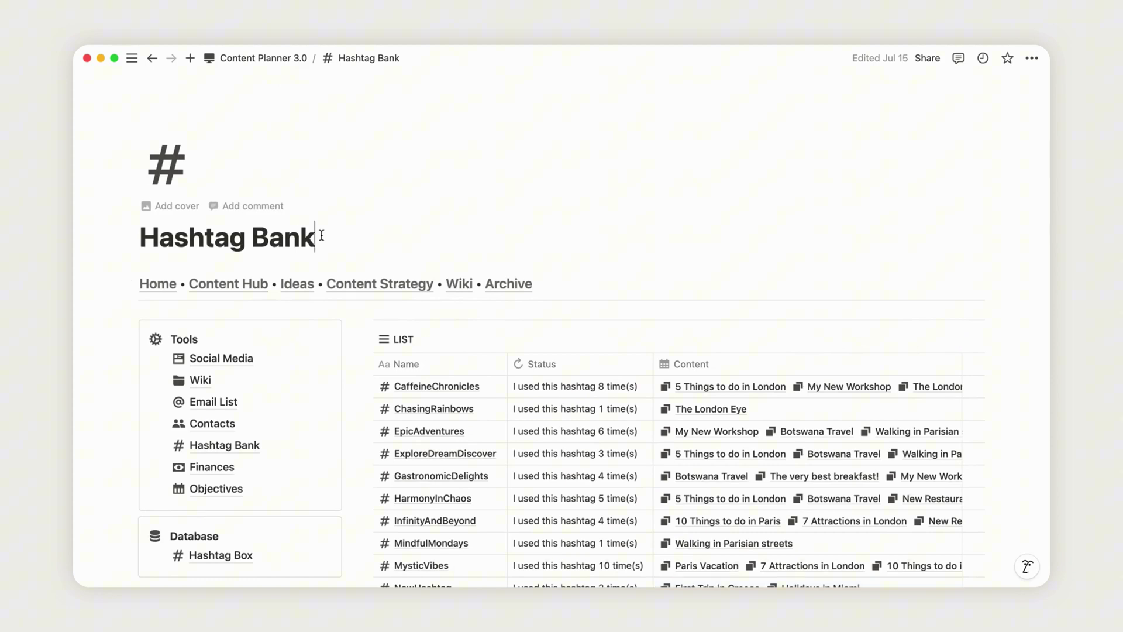
- In Content Hub, expand Inbox Content and create a new photo post
{"action": "left_click", "coordinate": [255, 285]}
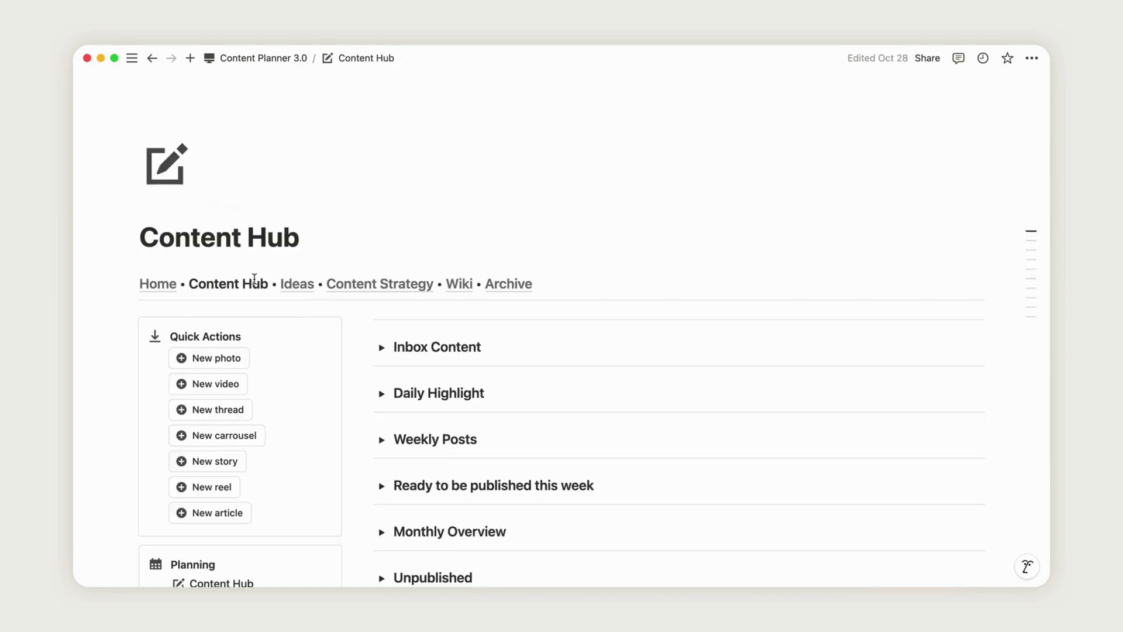
{"action": "scroll", "coordinate": [485, 414], "scroll_direction": "down", "scroll_amount": 15}
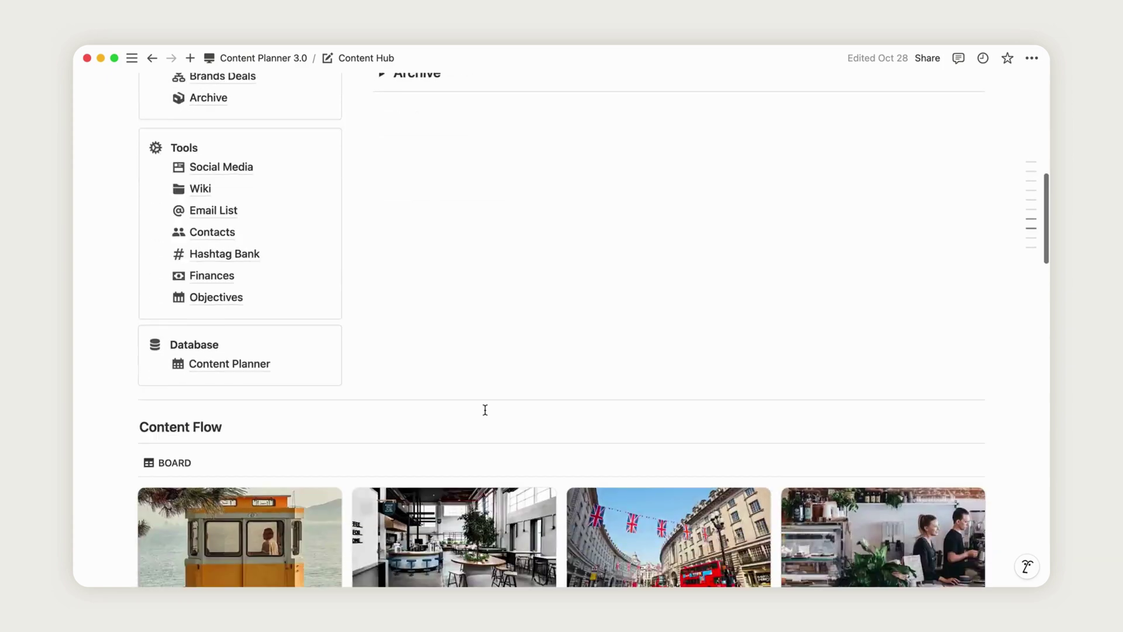
{"action": "scroll", "coordinate": [485, 414], "scroll_direction": "down", "scroll_amount": 15}
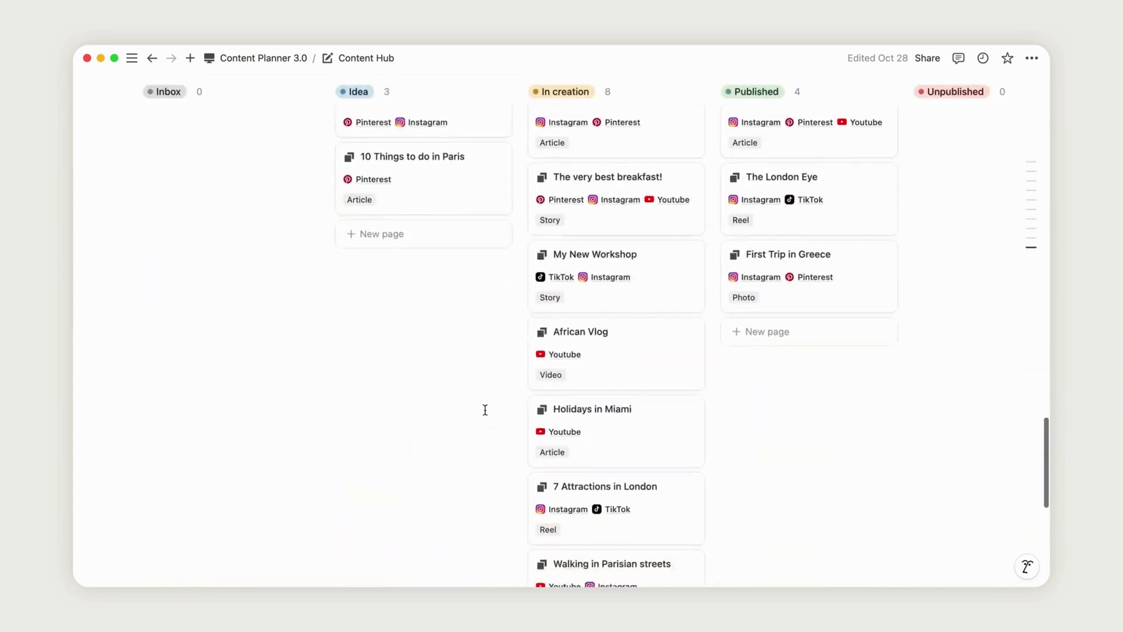
{"action": "scroll", "coordinate": [485, 410], "scroll_direction": "up", "scroll_amount": 8}
{"action": "scroll", "coordinate": [485, 410], "scroll_direction": "up", "scroll_amount": 15}
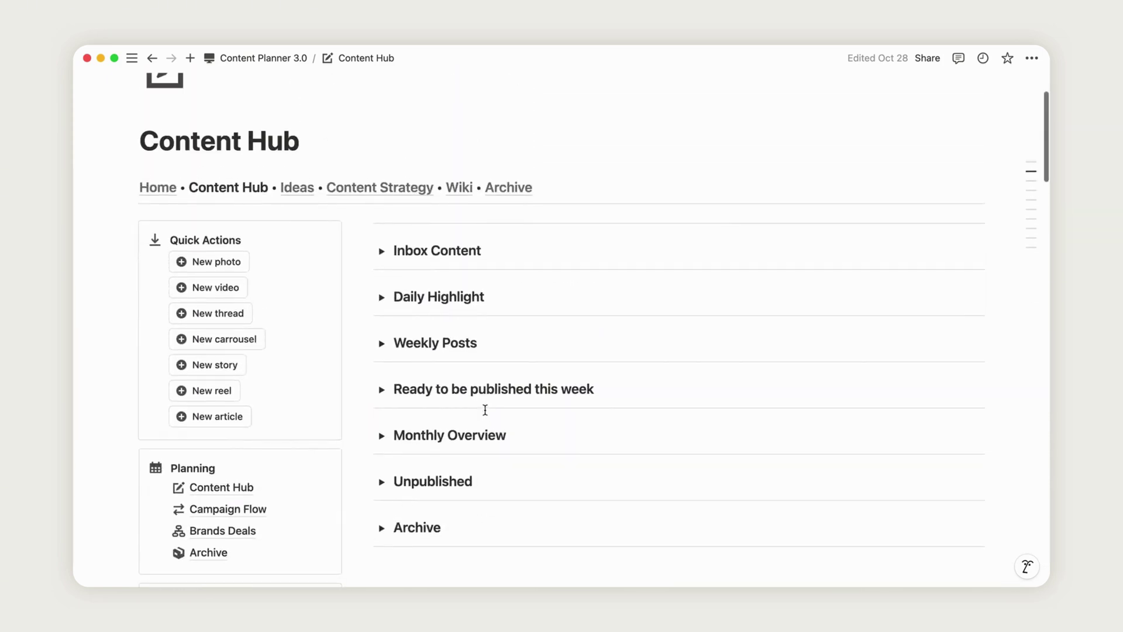
{"action": "left_click", "coordinate": [381, 251]}
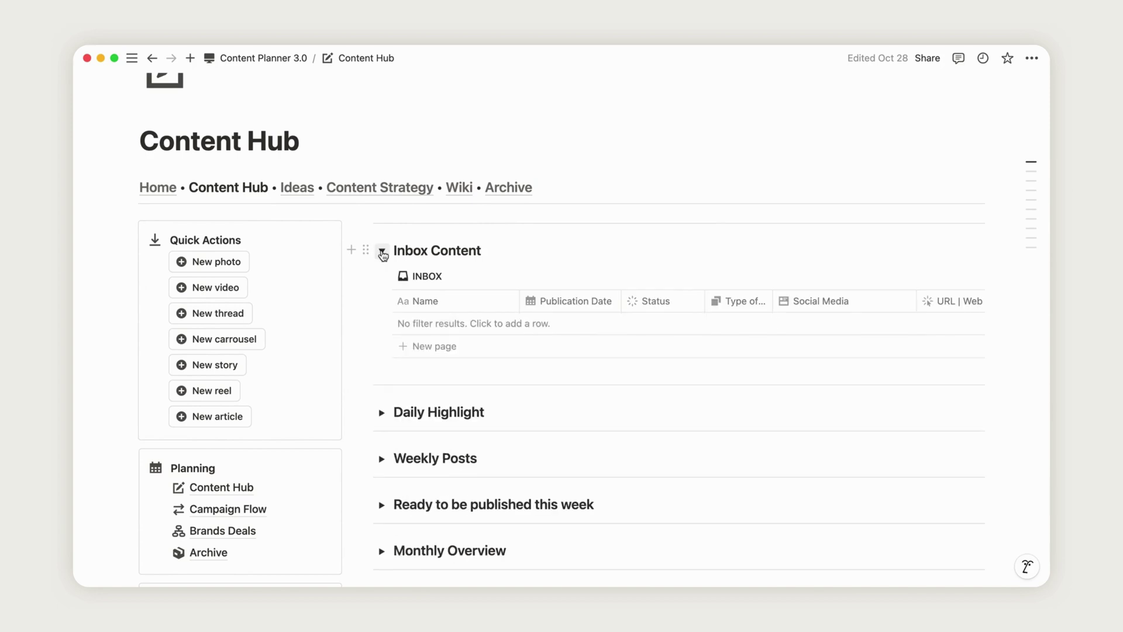
{"action": "left_click", "coordinate": [225, 267]}
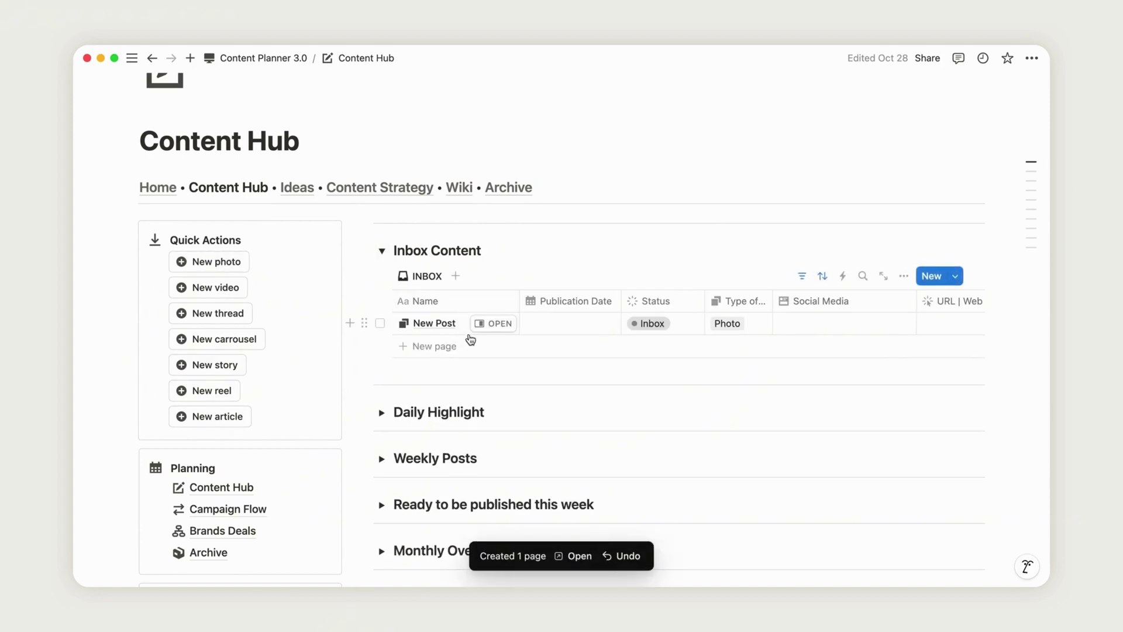
- Date the post for tomorrow and link Youtube, Pinterest and Instagram as its platforms
{"action": "left_click", "coordinate": [559, 335]}
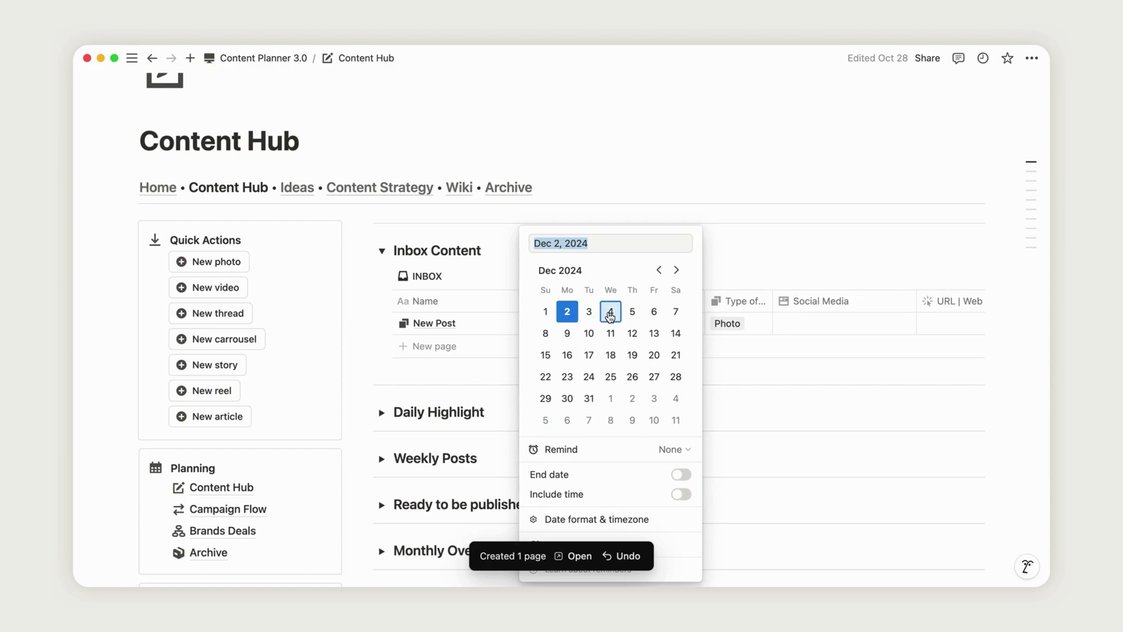
{"action": "left_click", "coordinate": [755, 261]}
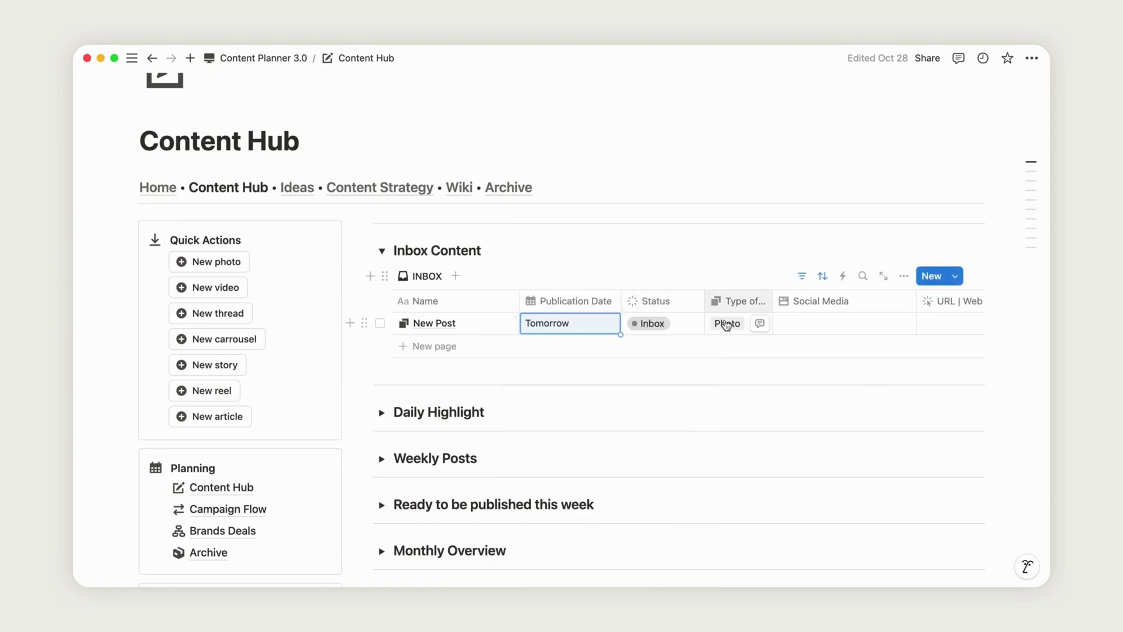
{"action": "left_click", "coordinate": [801, 330]}
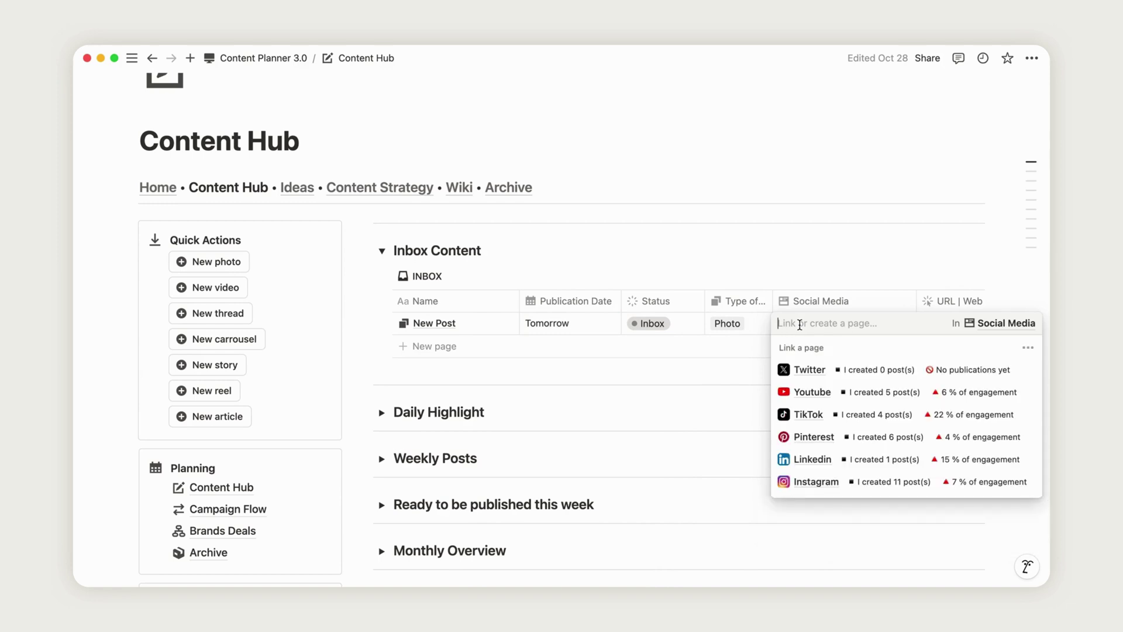
{"action": "left_click", "coordinate": [814, 395]}
{"action": "left_click", "coordinate": [808, 459]}
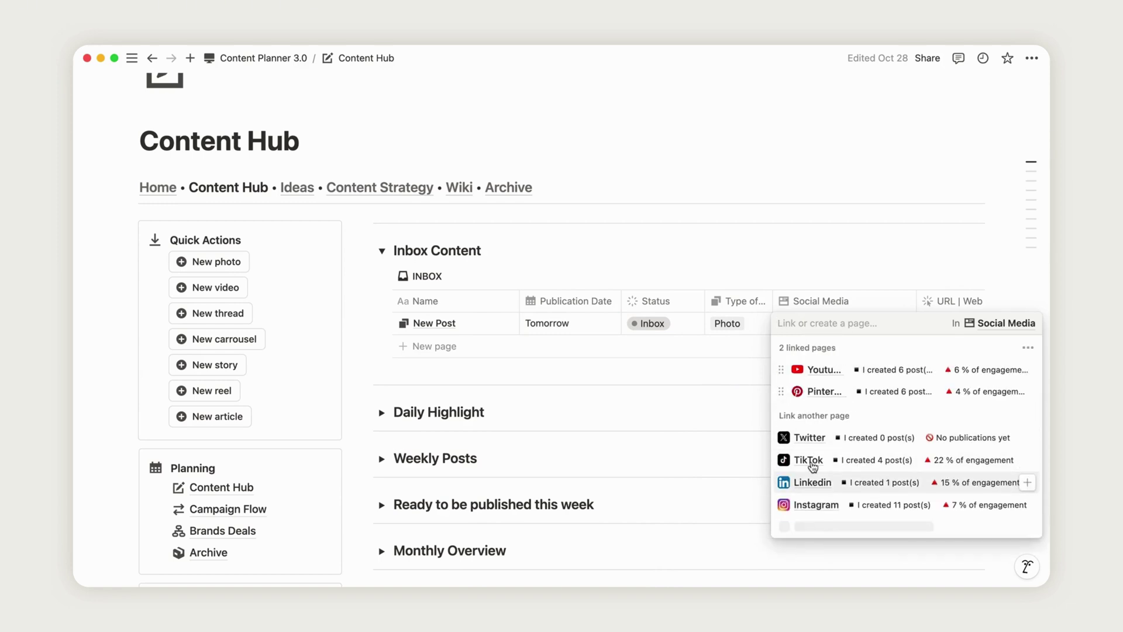
{"action": "left_click", "coordinate": [814, 504]}
{"action": "key", "text": "Escape"}
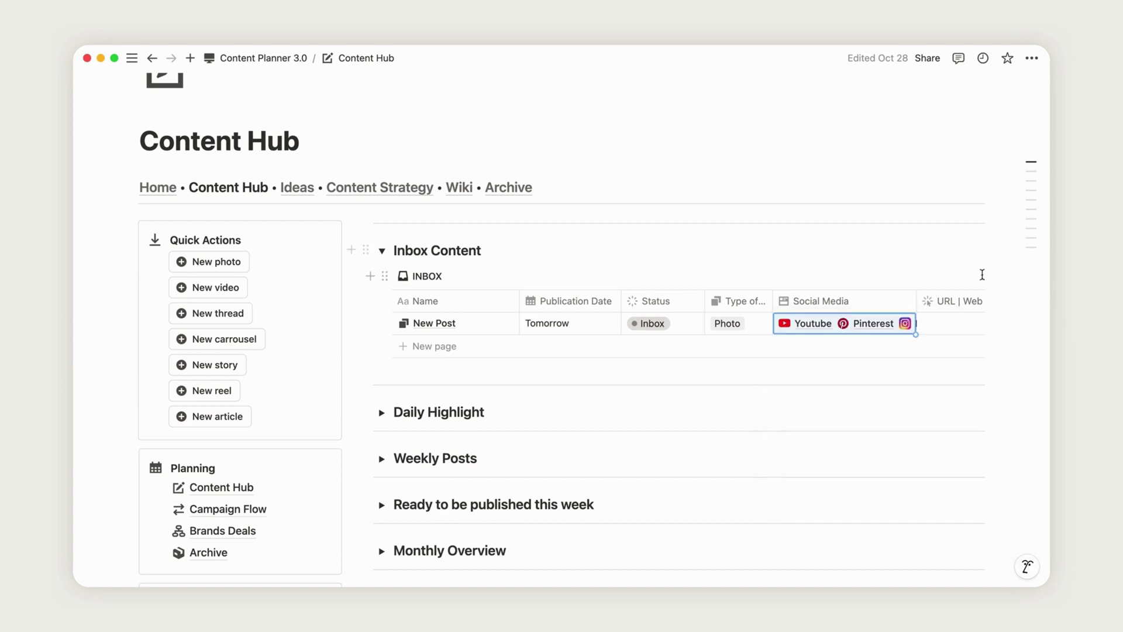
- Under Daily Highlight, change New Post's publication date to today and status to In creation
{"action": "left_click", "coordinate": [997, 295]}
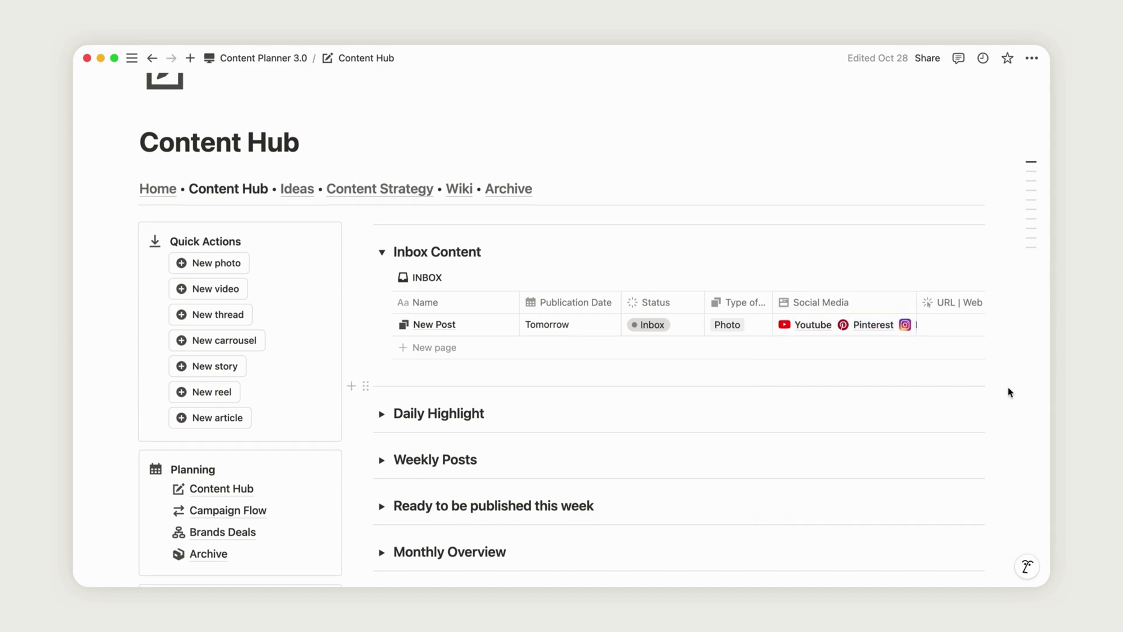
{"action": "scroll", "coordinate": [1009, 387], "scroll_direction": "down", "scroll_amount": 3}
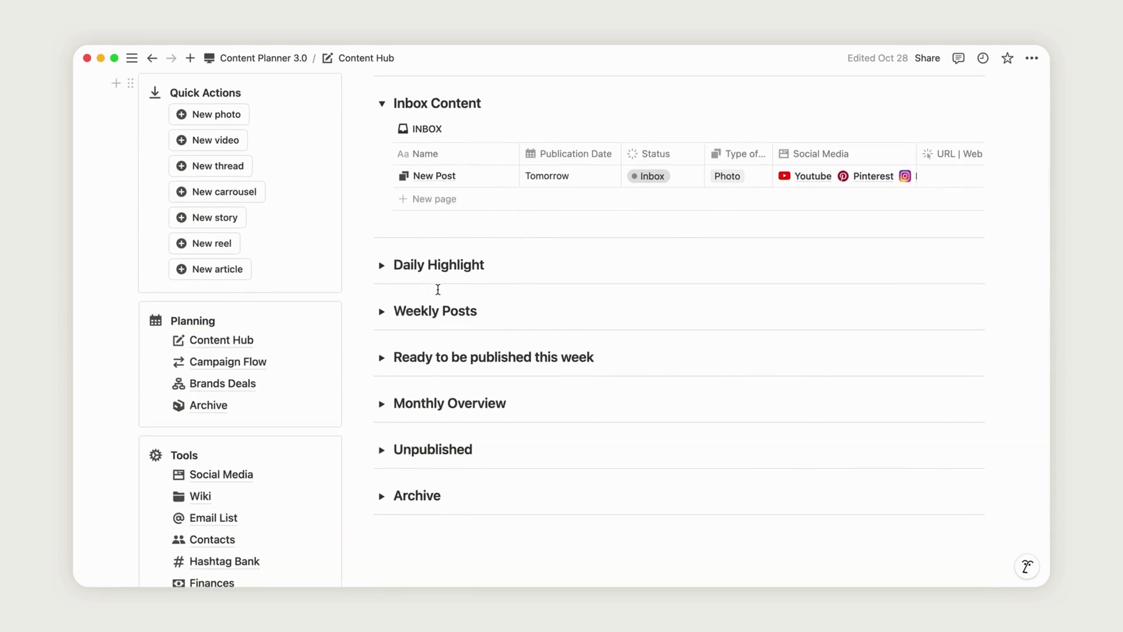
{"action": "left_click", "coordinate": [381, 266]}
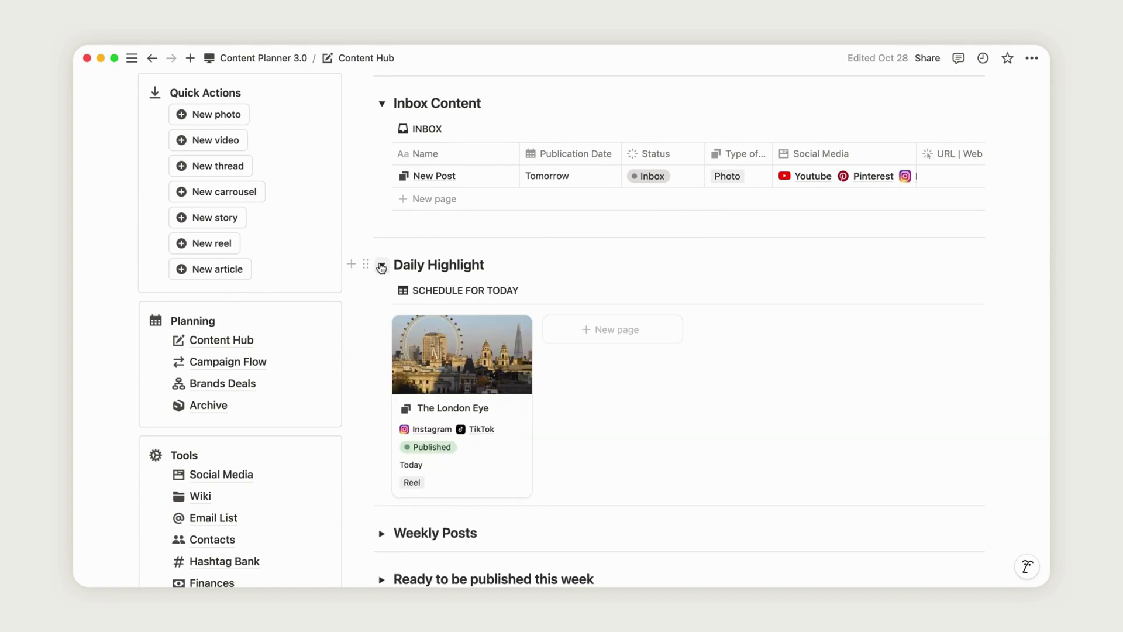
{"action": "left_click", "coordinate": [562, 182]}
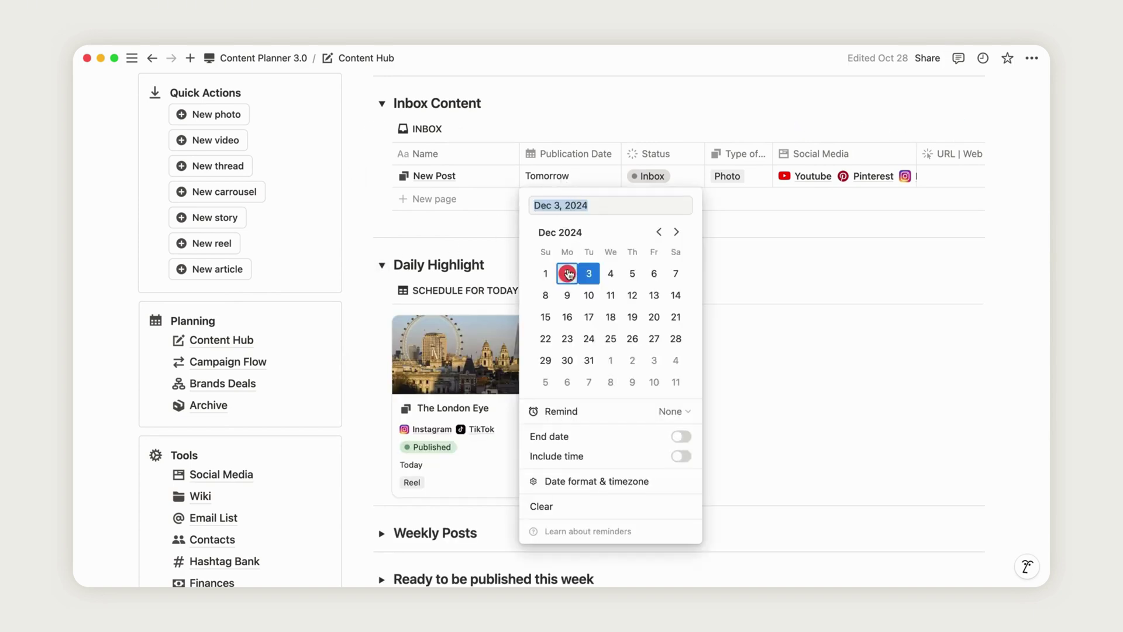
{"action": "left_click", "coordinate": [651, 182]}
{"action": "left_click", "coordinate": [655, 180]}
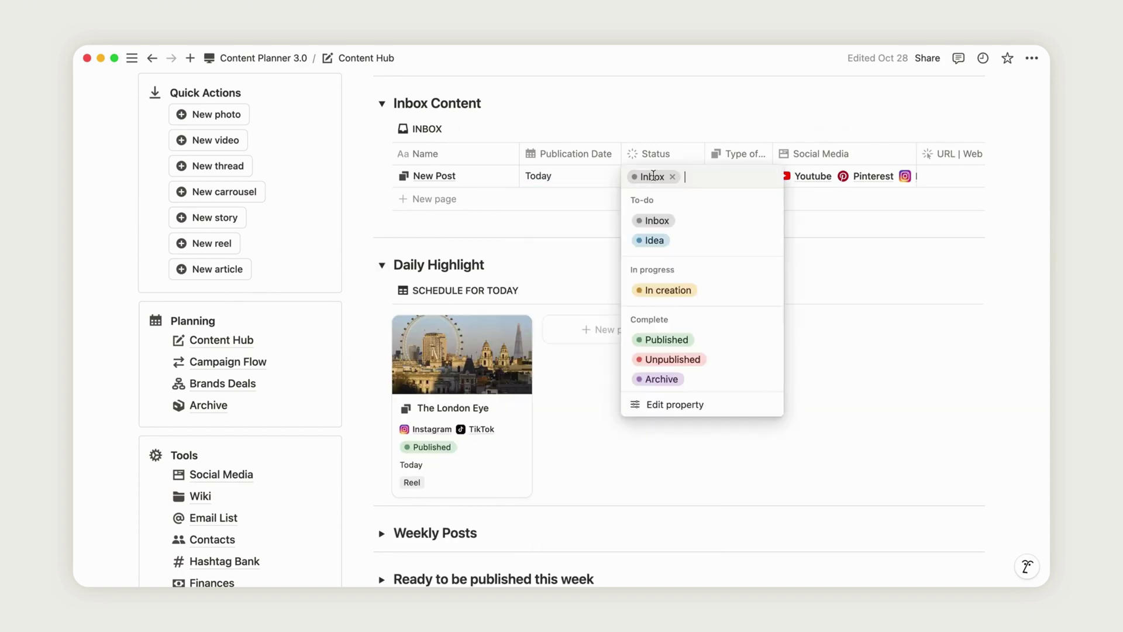
{"action": "left_click", "coordinate": [673, 291]}
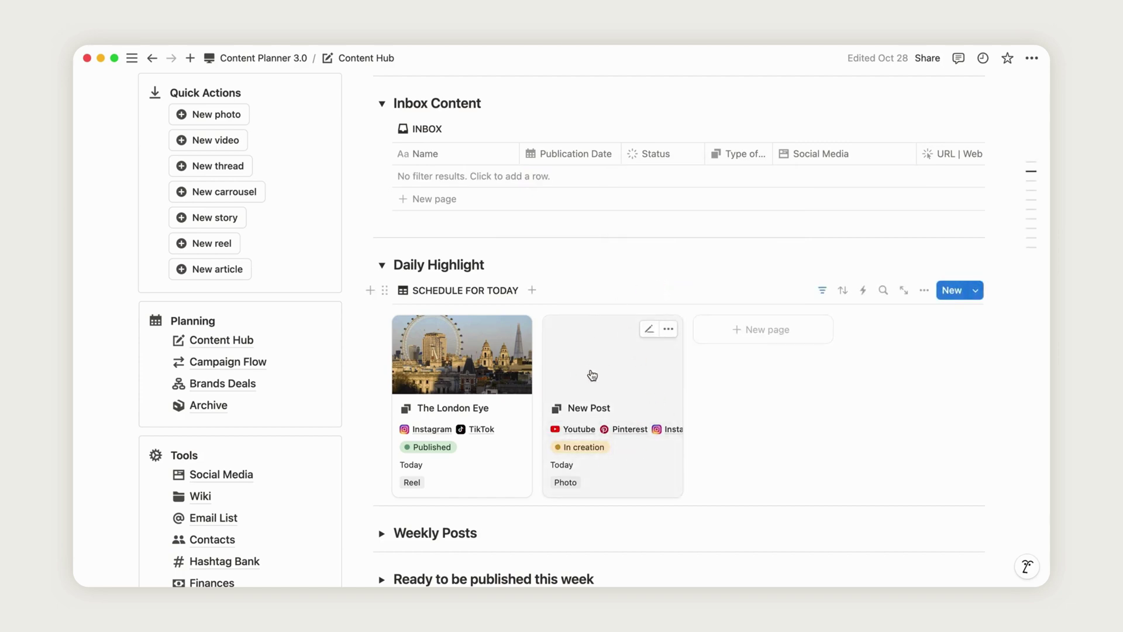
{"action": "scroll", "coordinate": [592, 375], "scroll_direction": "down", "scroll_amount": 5}
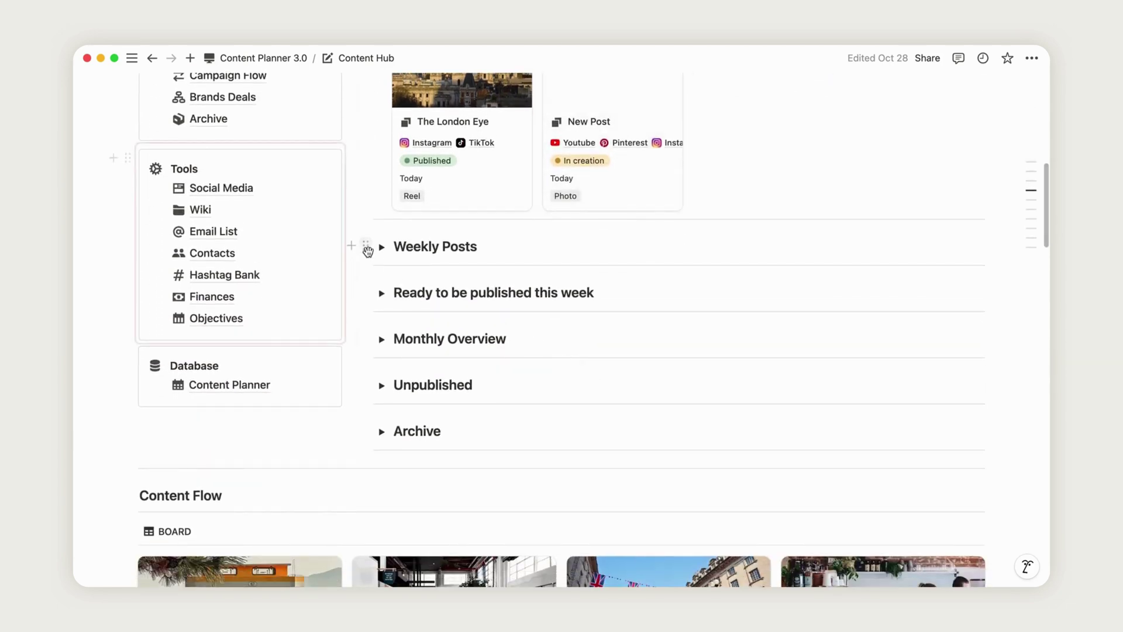
- Expand Weekly Posts and open the First Trip in Greece post
{"action": "left_click", "coordinate": [382, 248]}
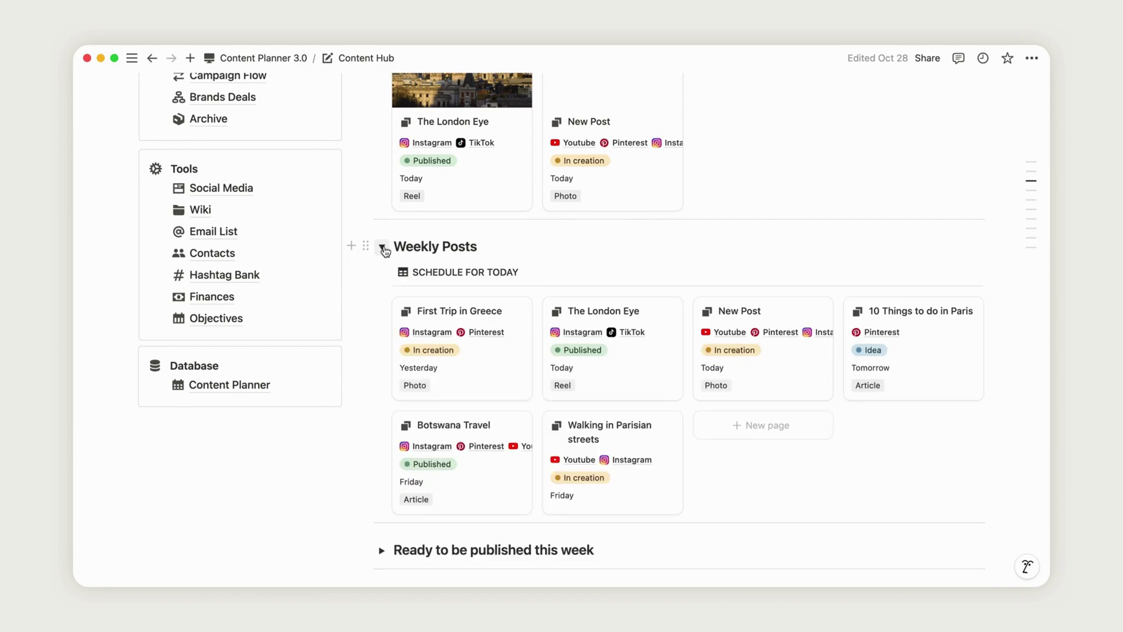
{"action": "left_click", "coordinate": [493, 372]}
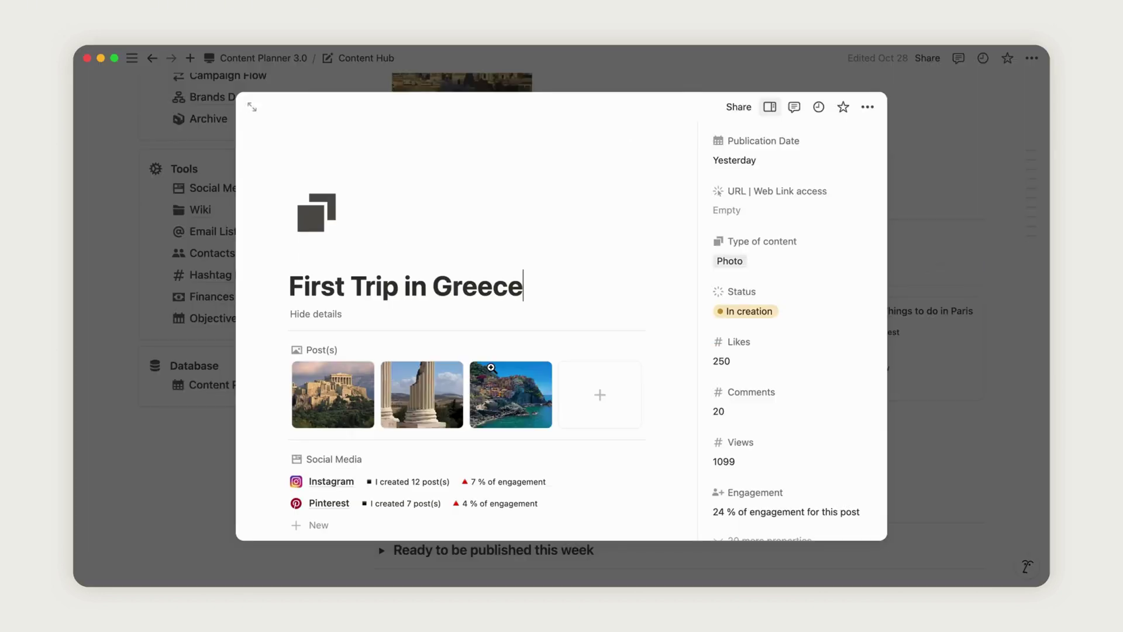
{"action": "scroll", "coordinate": [676, 398], "scroll_direction": "down", "scroll_amount": 10}
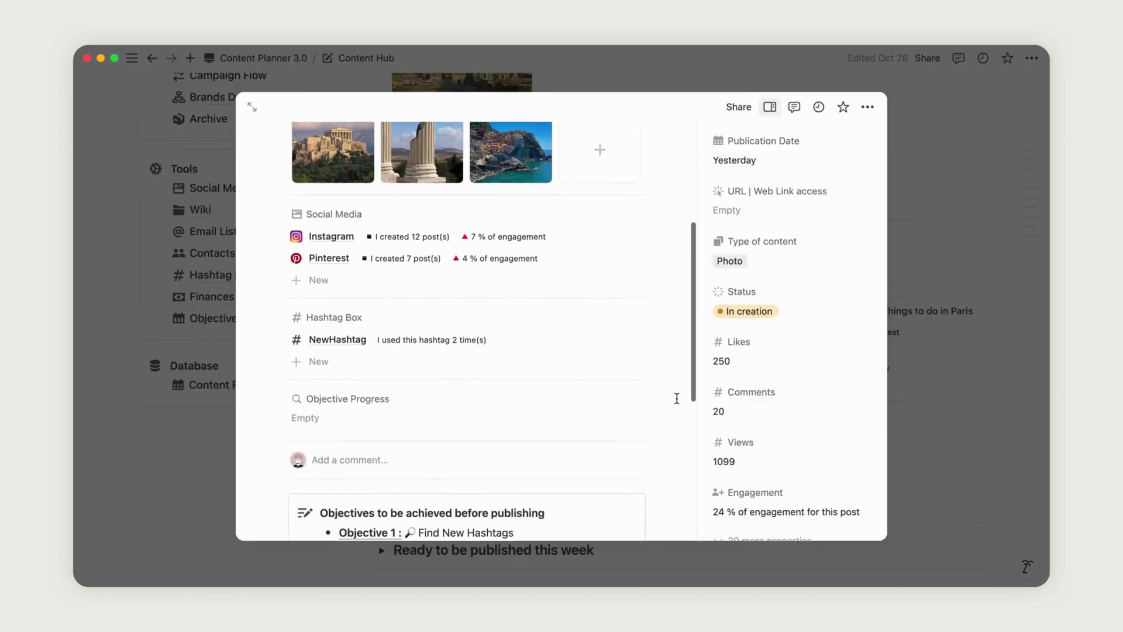
{"action": "scroll", "coordinate": [677, 398], "scroll_direction": "down", "scroll_amount": 1}
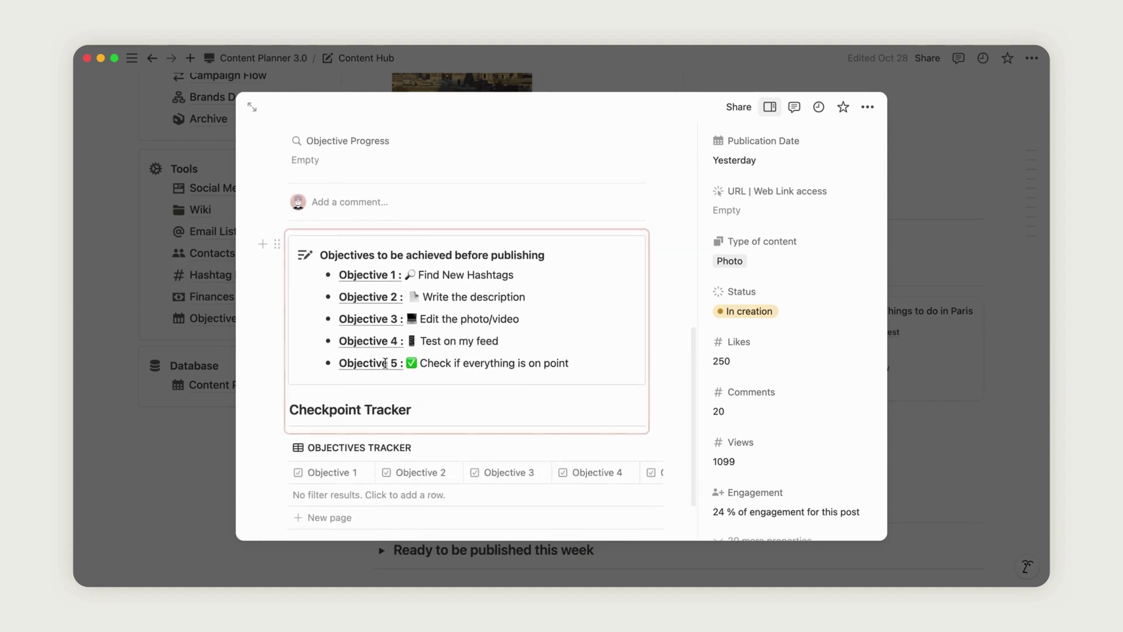
{"action": "scroll", "coordinate": [459, 373], "scroll_direction": "down", "scroll_amount": 5}
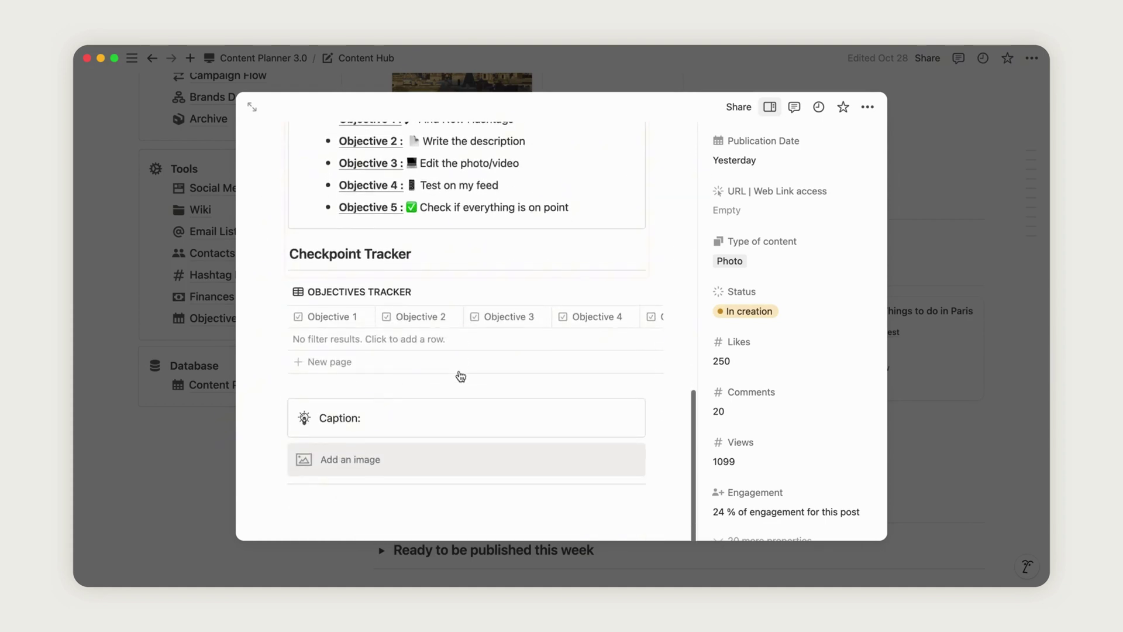
- Add an Objectives Tracker row, tick Objectives 1 through 5, and close the post
{"action": "left_click", "coordinate": [301, 362]}
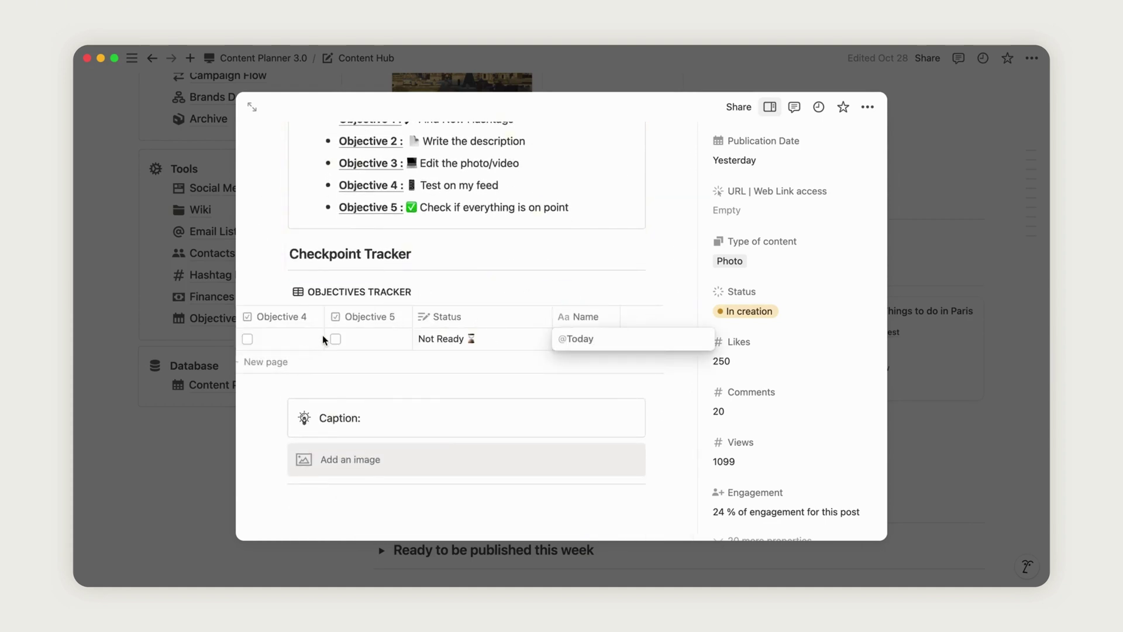
{"action": "key", "text": "Escape"}
{"action": "scroll", "coordinate": [322, 336], "scroll_direction": "left", "scroll_amount": 5}
{"action": "left_click", "coordinate": [300, 341]}
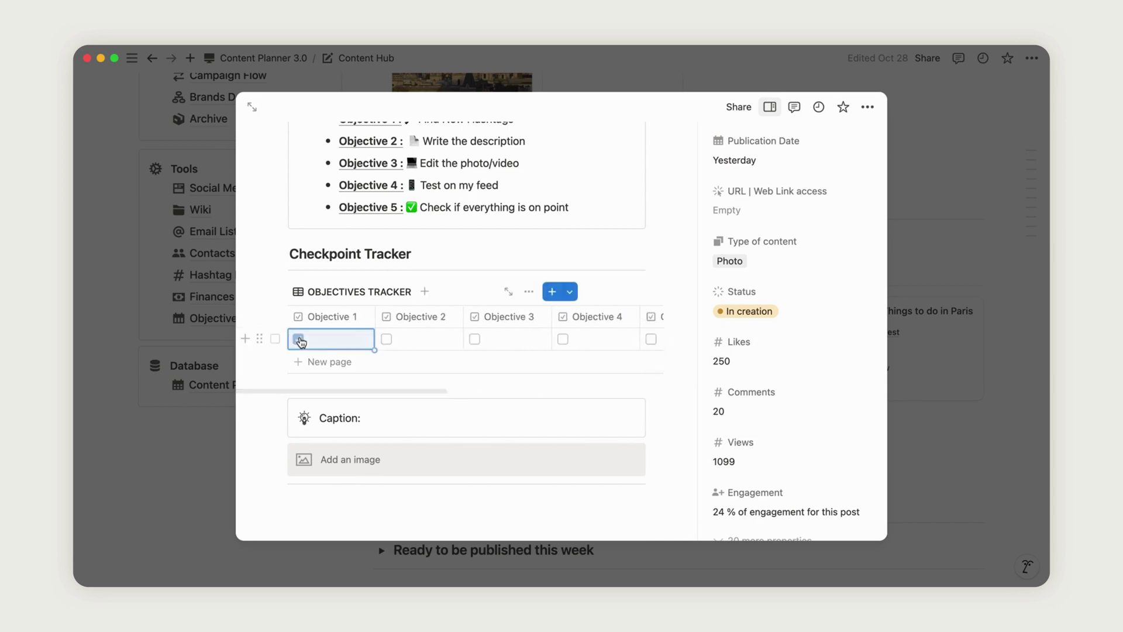
{"action": "left_click", "coordinate": [387, 339]}
{"action": "left_click", "coordinate": [473, 340]}
{"action": "left_click", "coordinate": [563, 339]}
{"action": "left_click", "coordinate": [651, 339]}
{"action": "scroll", "coordinate": [646, 343], "scroll_direction": "right", "scroll_amount": 3}
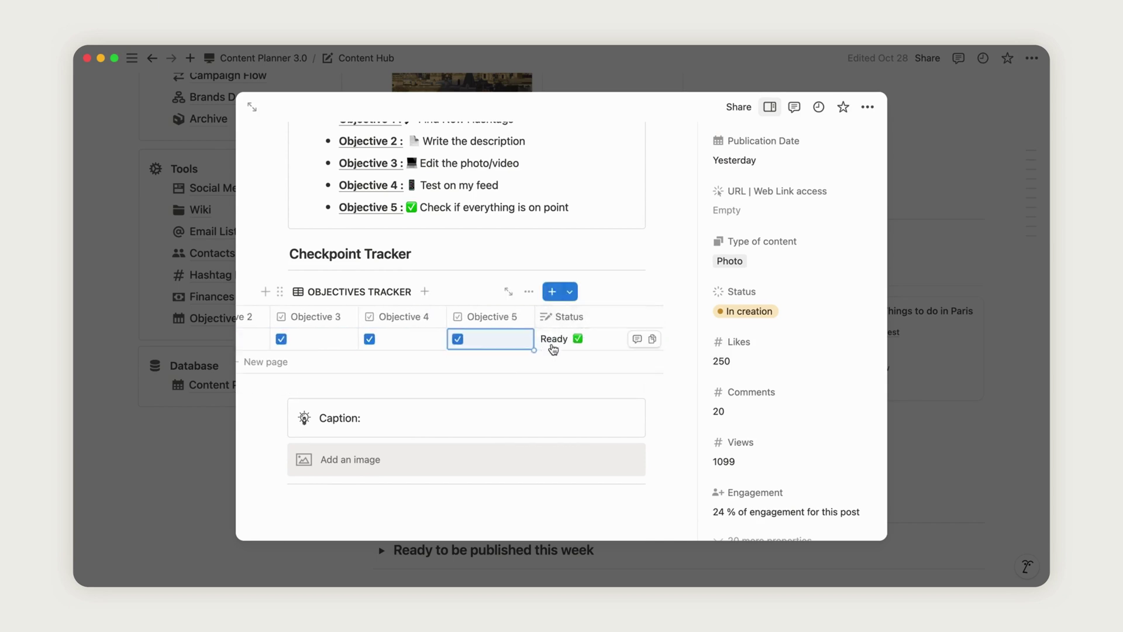
{"action": "scroll", "coordinate": [576, 354], "scroll_direction": "up", "scroll_amount": 10}
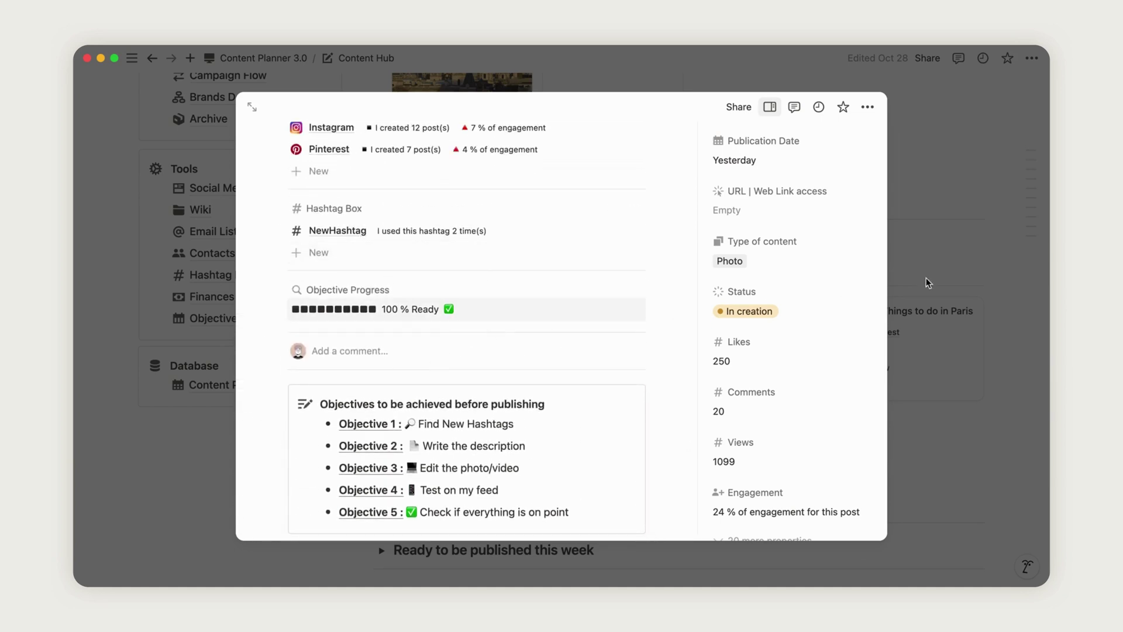
{"action": "left_click", "coordinate": [970, 245]}
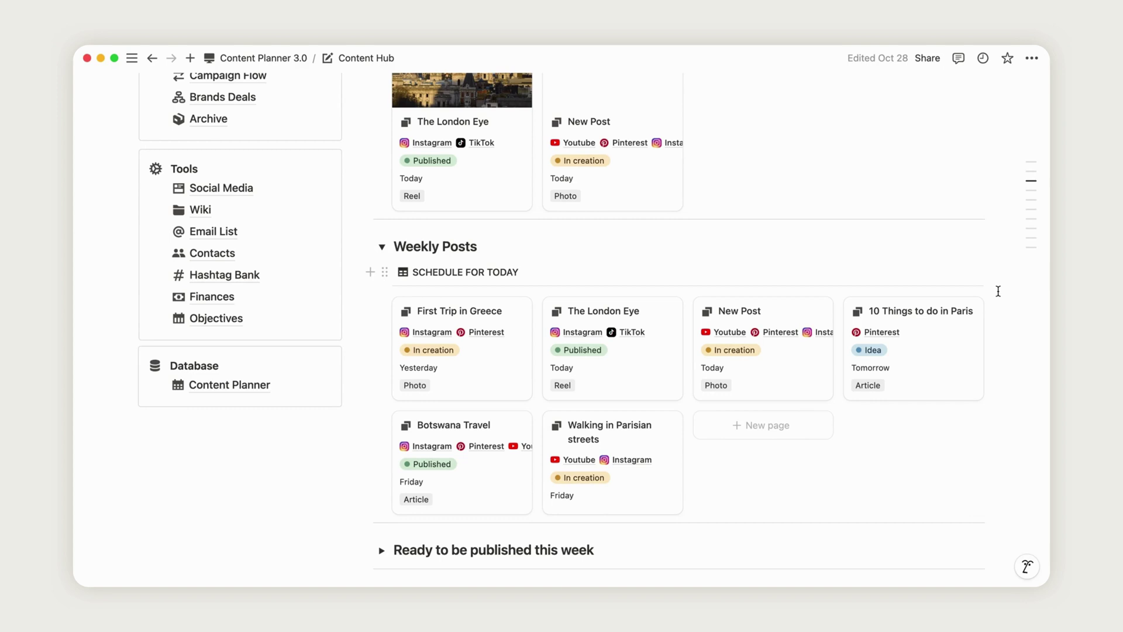
- In Ready to be published this week, set First Trip in Greece's status to Published
{"action": "scroll", "coordinate": [1002, 291], "scroll_direction": "down", "scroll_amount": 5}
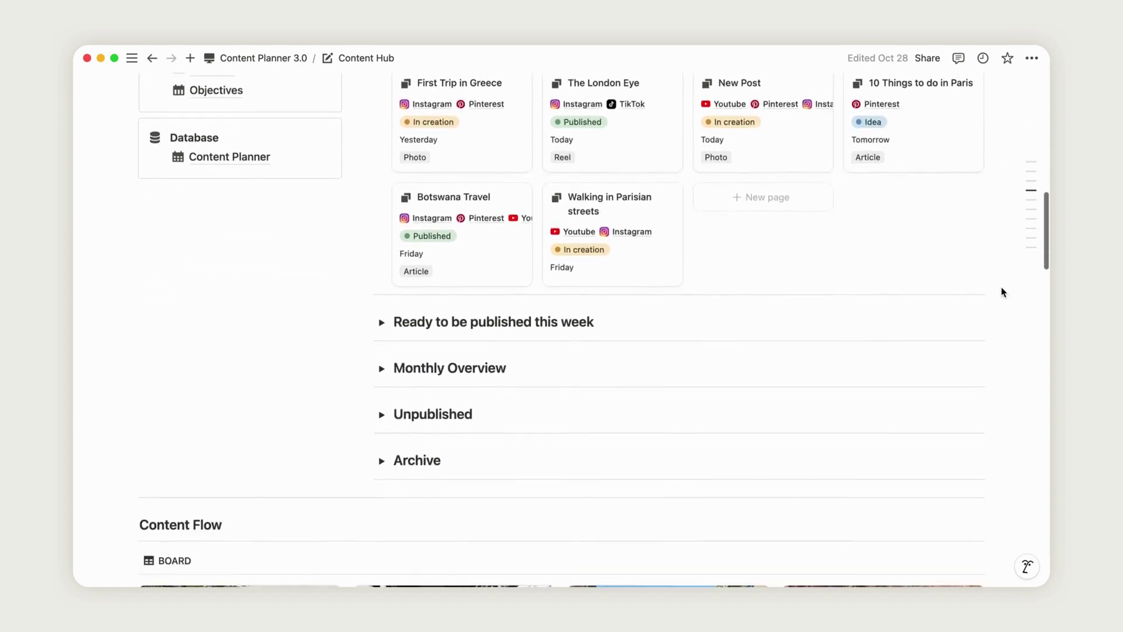
{"action": "left_click", "coordinate": [382, 292]}
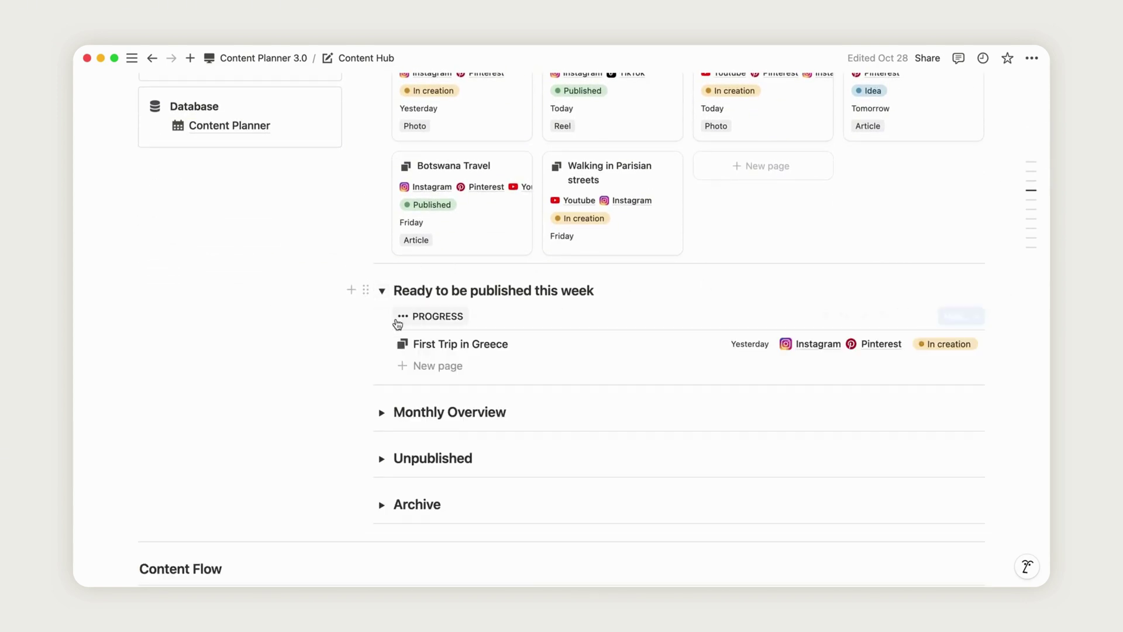
{"action": "scroll", "coordinate": [731, 345], "scroll_direction": "up", "scroll_amount": 3}
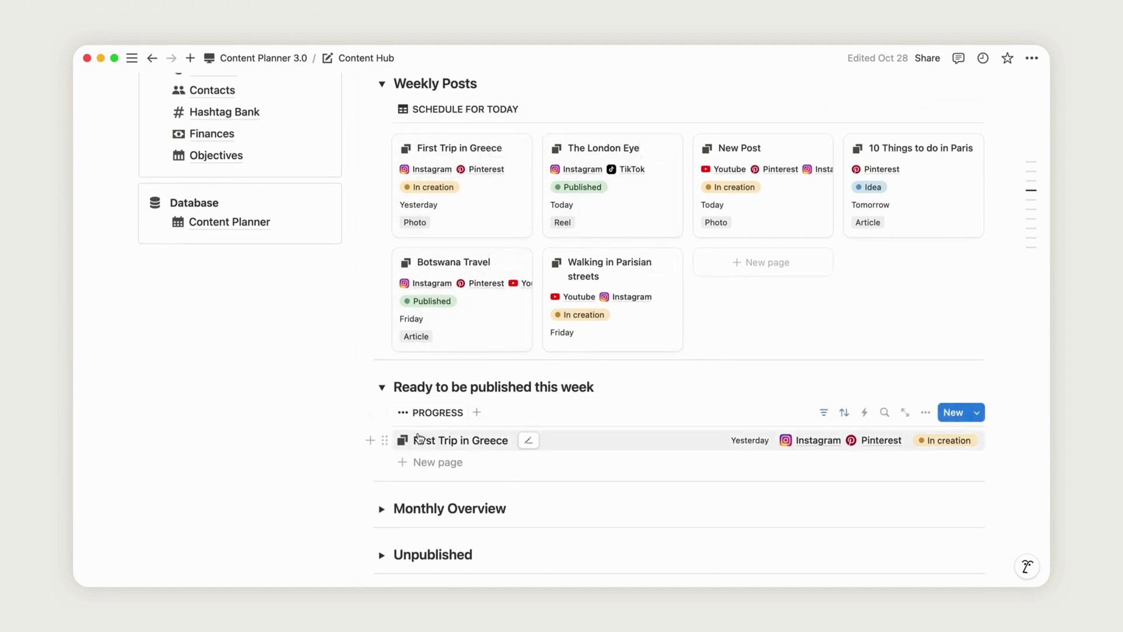
{"action": "left_click", "coordinate": [947, 446]}
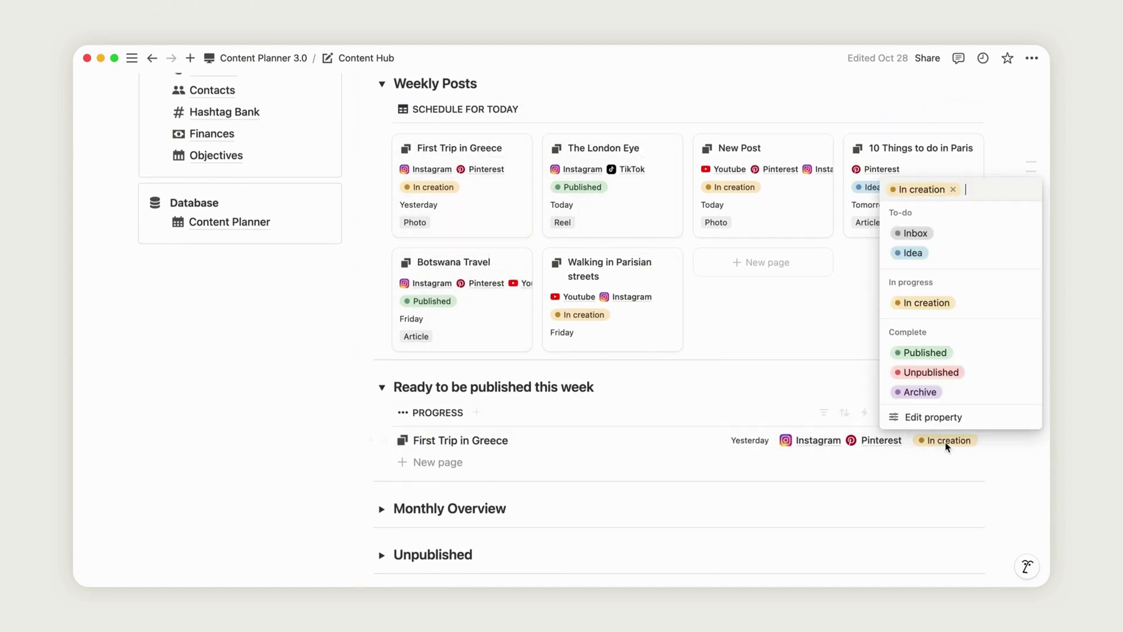
{"action": "left_click", "coordinate": [925, 352]}
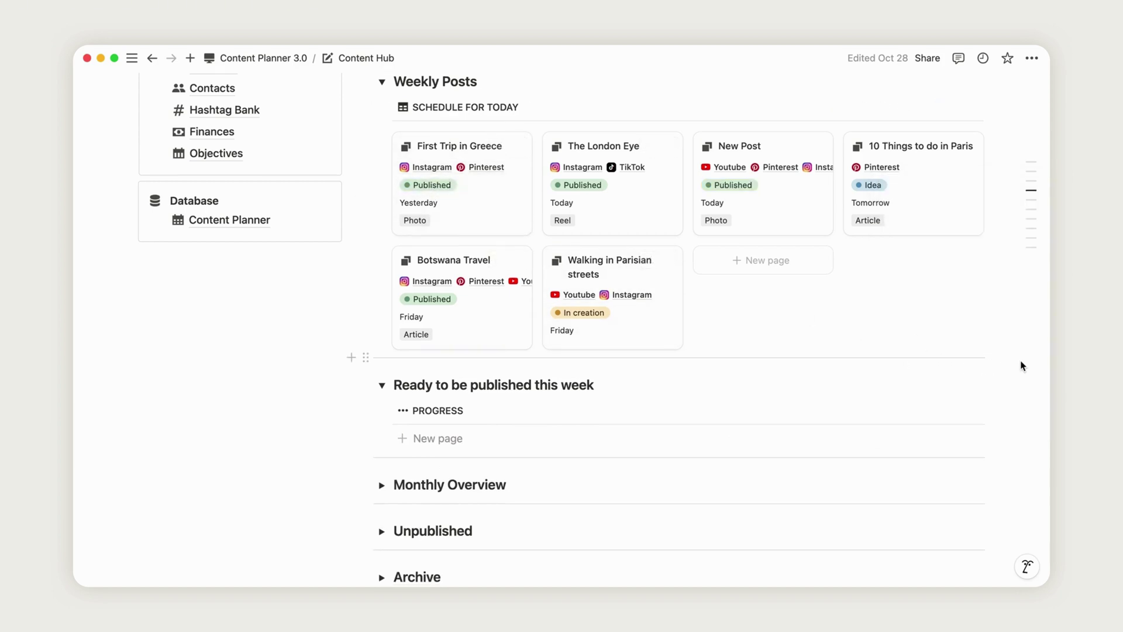
{"action": "scroll", "coordinate": [1021, 366], "scroll_direction": "down", "scroll_amount": 5}
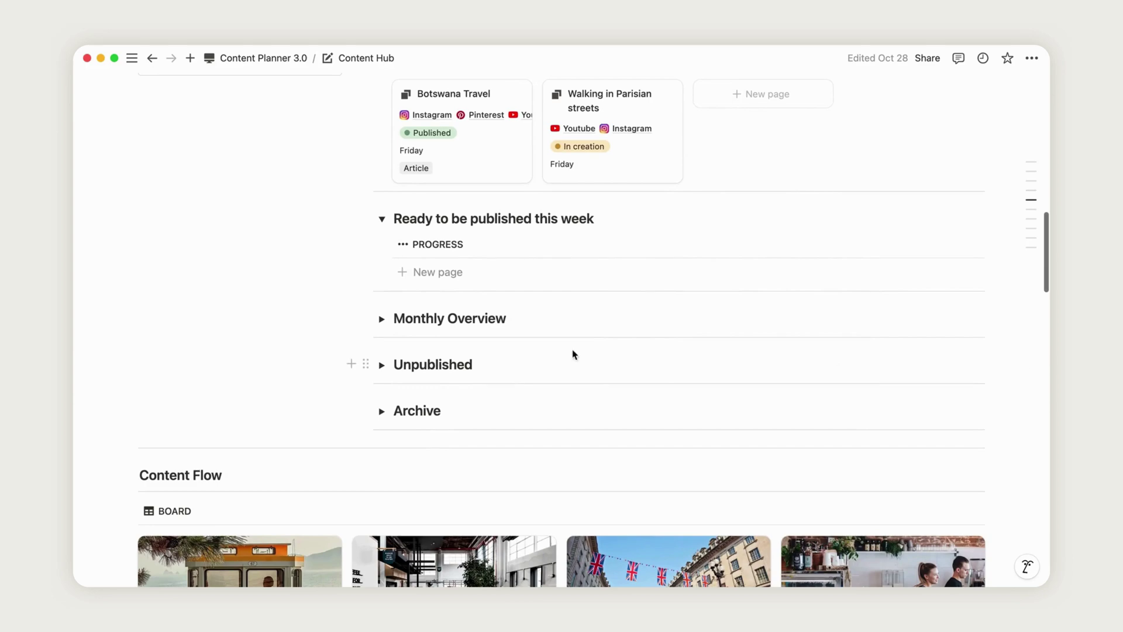
- From the Monthly Overview calendar, set New Post's status to Unpublished
{"action": "left_click", "coordinate": [383, 319]}
{"action": "scroll", "coordinate": [386, 322], "scroll_direction": "down", "scroll_amount": 6}
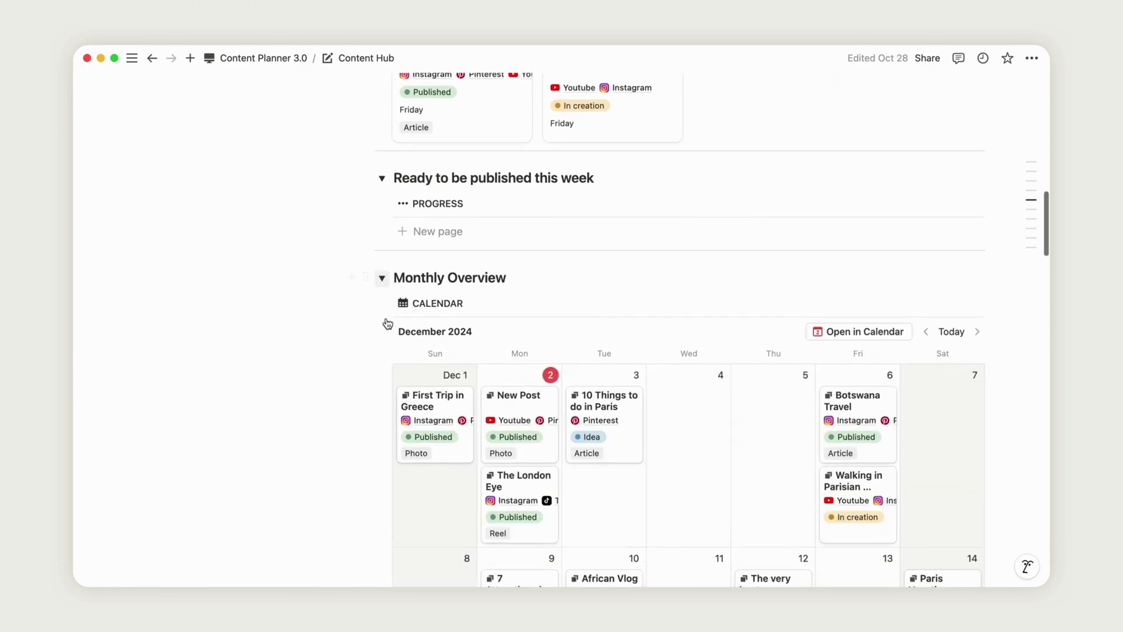
{"action": "scroll", "coordinate": [865, 393], "scroll_direction": "down", "scroll_amount": 3}
{"action": "scroll", "coordinate": [865, 395], "scroll_direction": "up", "scroll_amount": 4}
{"action": "scroll", "coordinate": [864, 397], "scroll_direction": "up", "scroll_amount": 1}
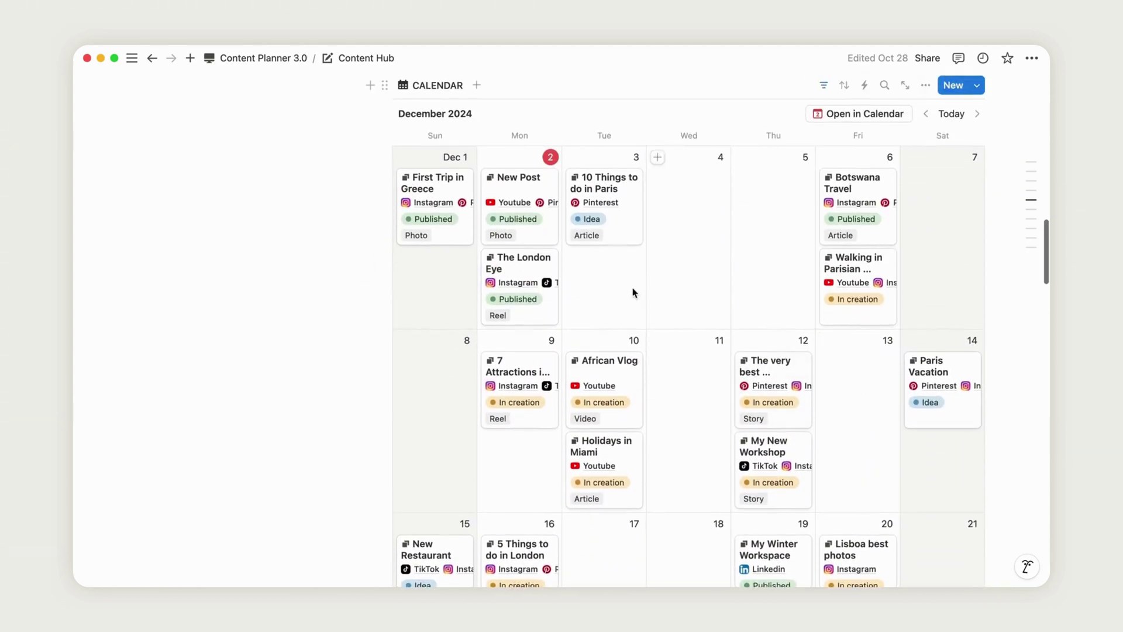
{"action": "left_click", "coordinate": [530, 226]}
{"action": "left_click", "coordinate": [763, 311]}
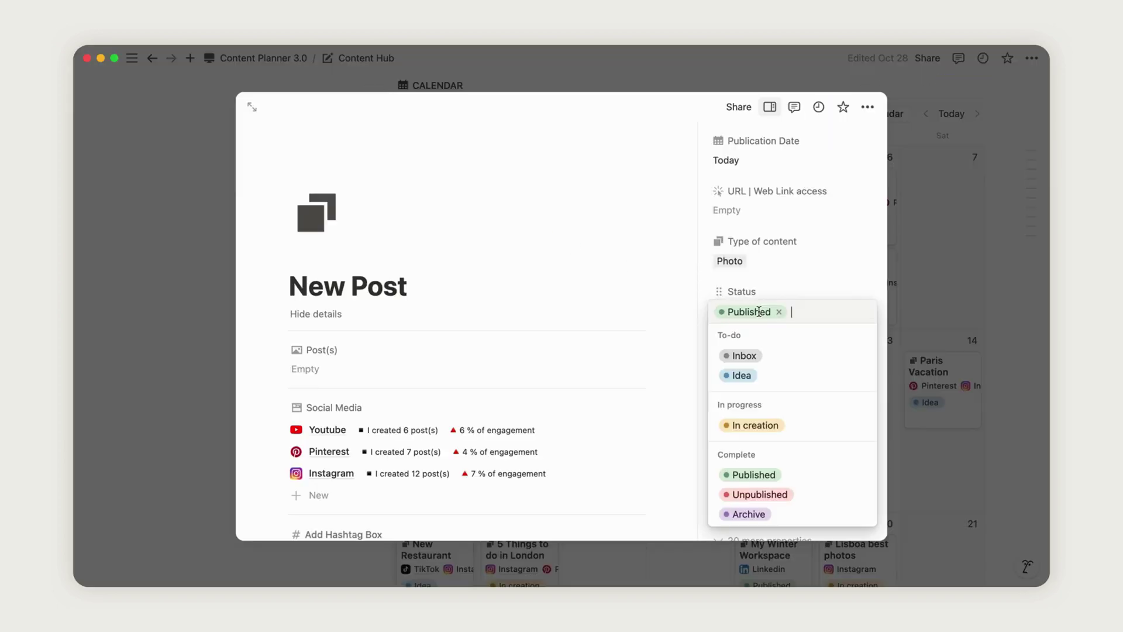
{"action": "left_click", "coordinate": [767, 495]}
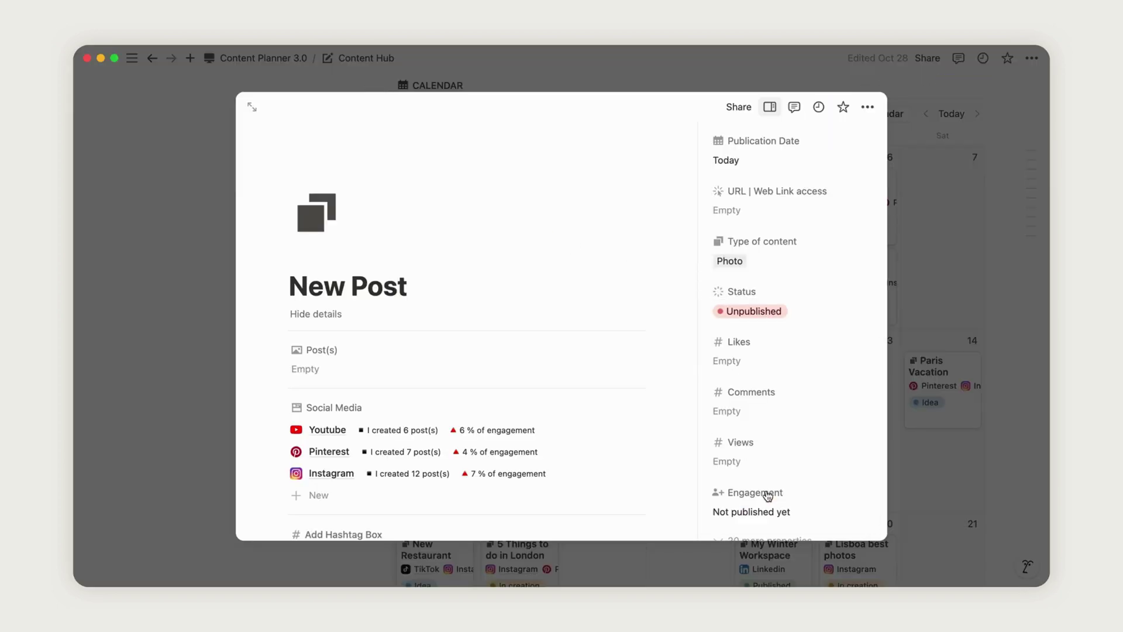
{"action": "left_click", "coordinate": [971, 364]}
- Expand the Unpublished section to show New Post listed there
{"action": "scroll", "coordinate": [1001, 363], "scroll_direction": "down", "scroll_amount": 8}
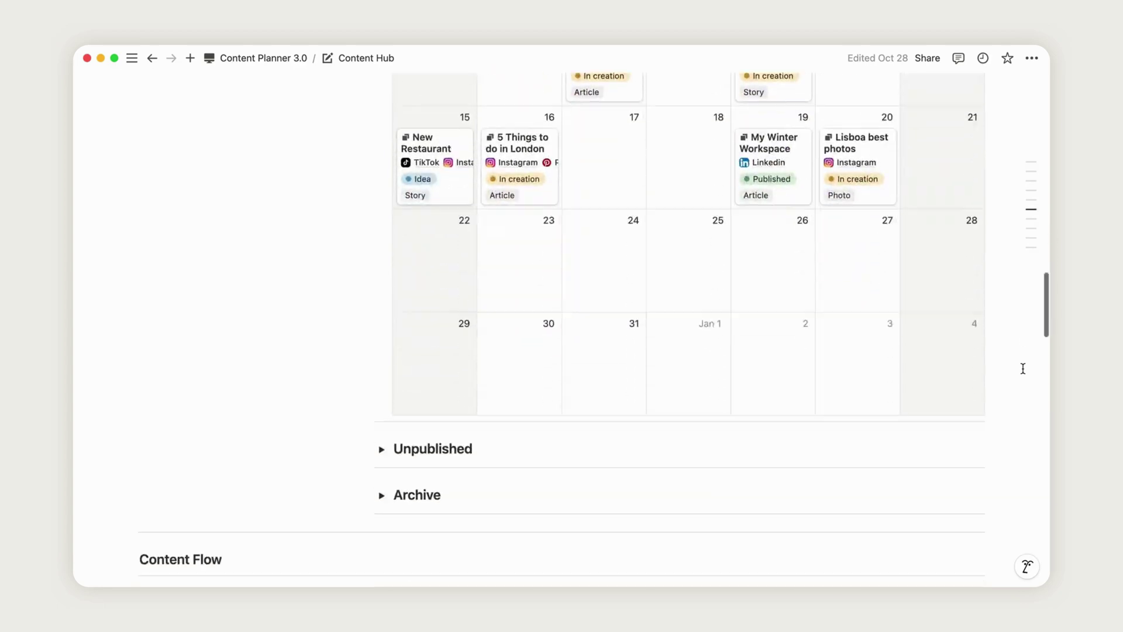
{"action": "scroll", "coordinate": [1023, 369], "scroll_direction": "down", "scroll_amount": 3}
{"action": "left_click", "coordinate": [382, 296]}
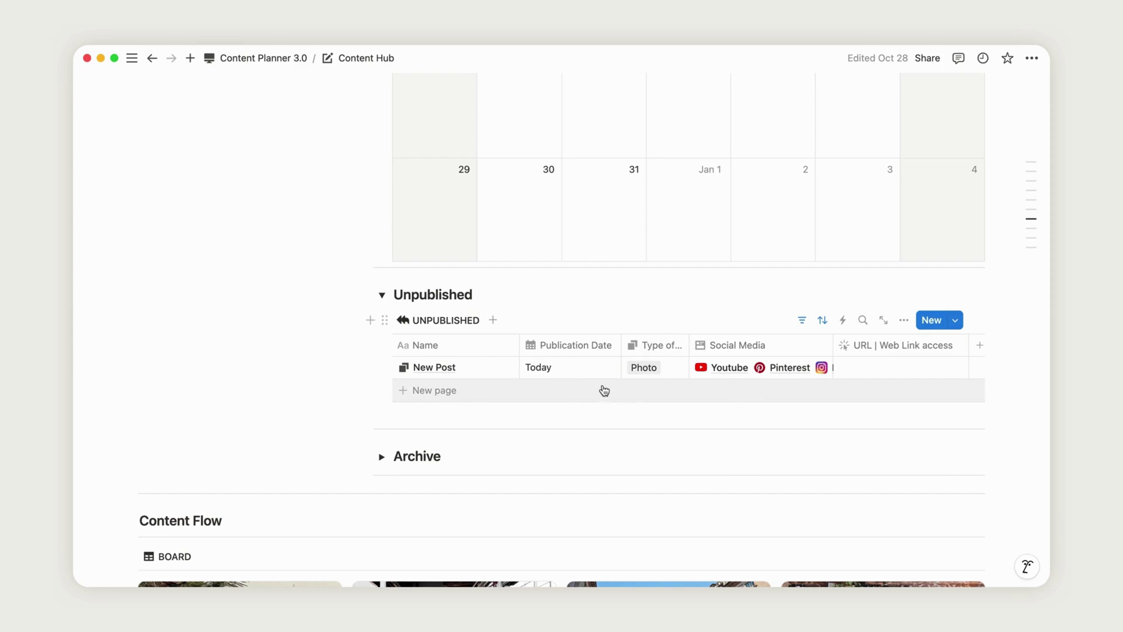
{"action": "scroll", "coordinate": [526, 380], "scroll_direction": "up", "scroll_amount": 1}
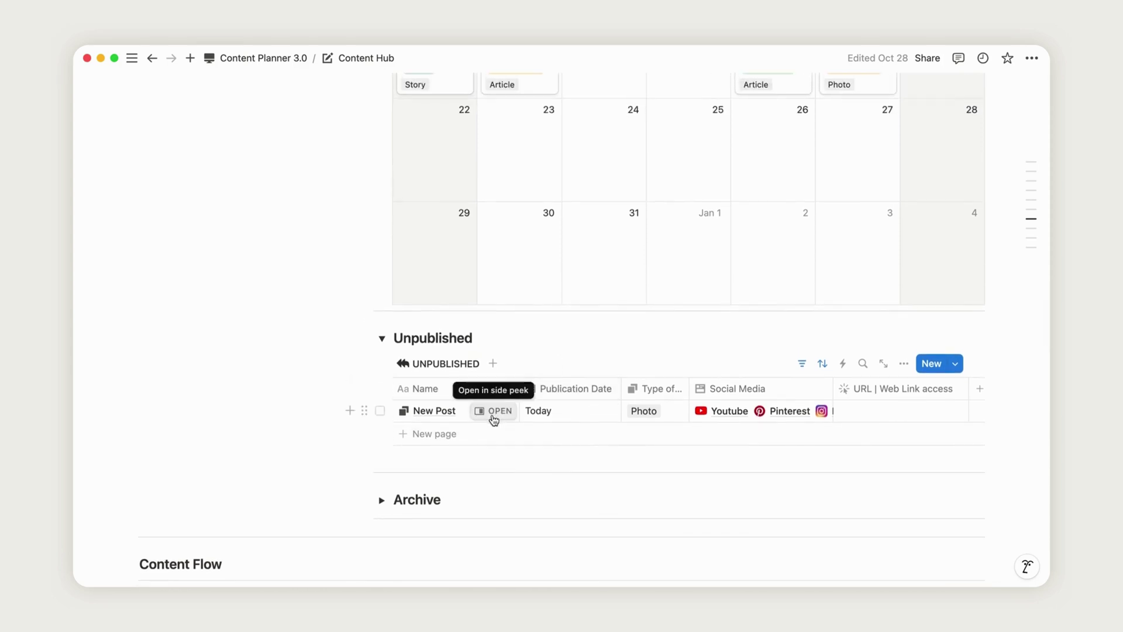
- Set New Post's status to Archive in the side peek, then expand the Archive section
{"action": "left_click", "coordinate": [494, 411]}
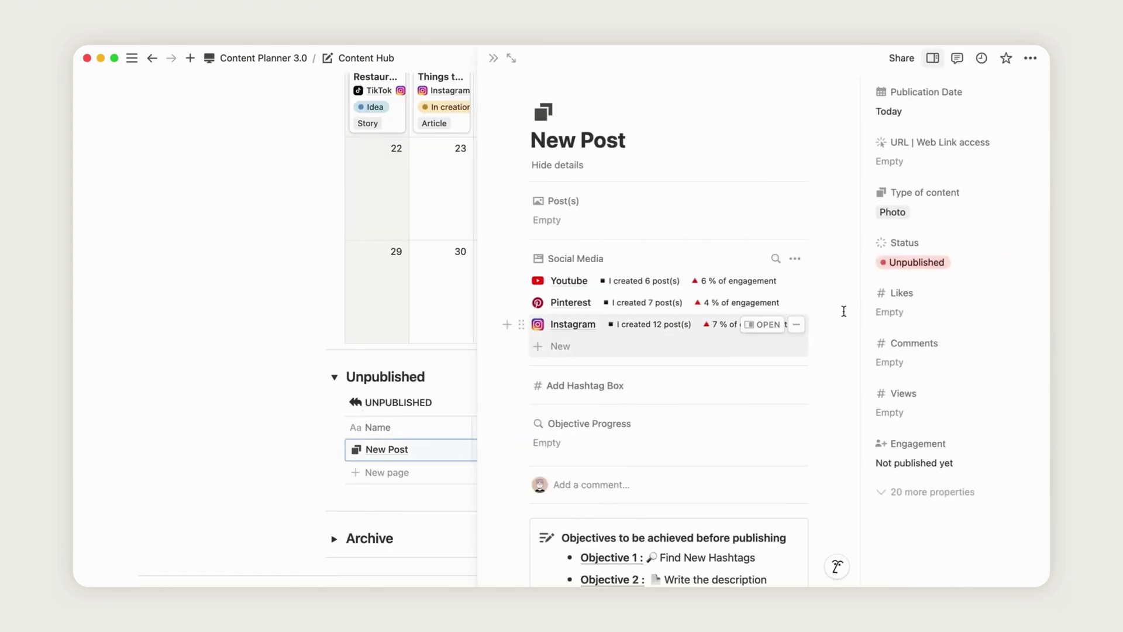
{"action": "left_click", "coordinate": [910, 262]}
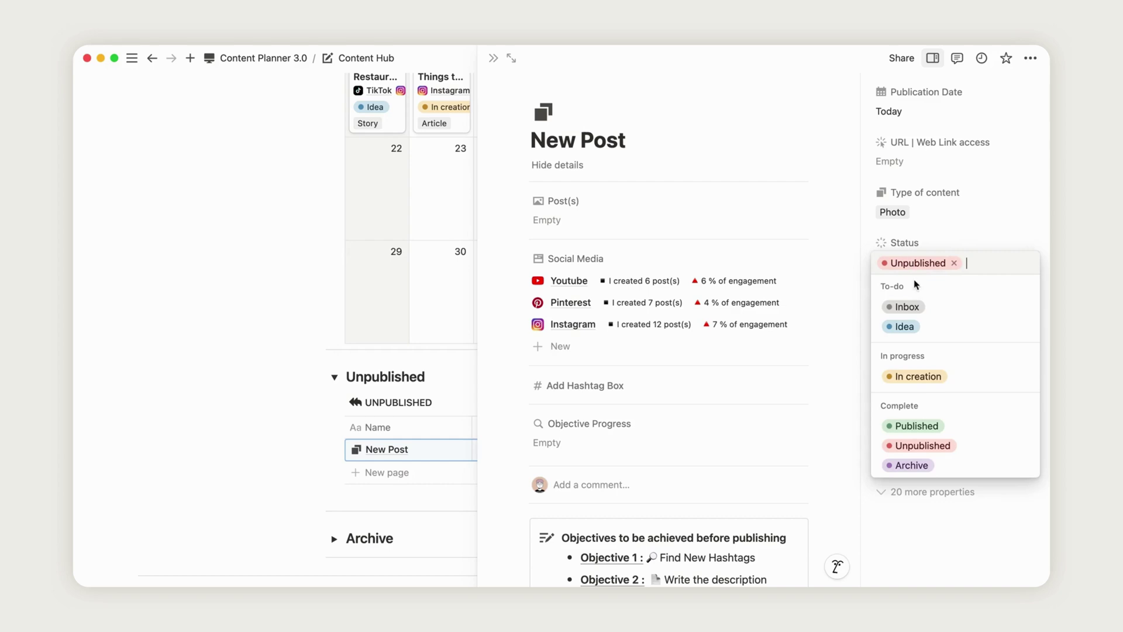
{"action": "left_click", "coordinate": [926, 472]}
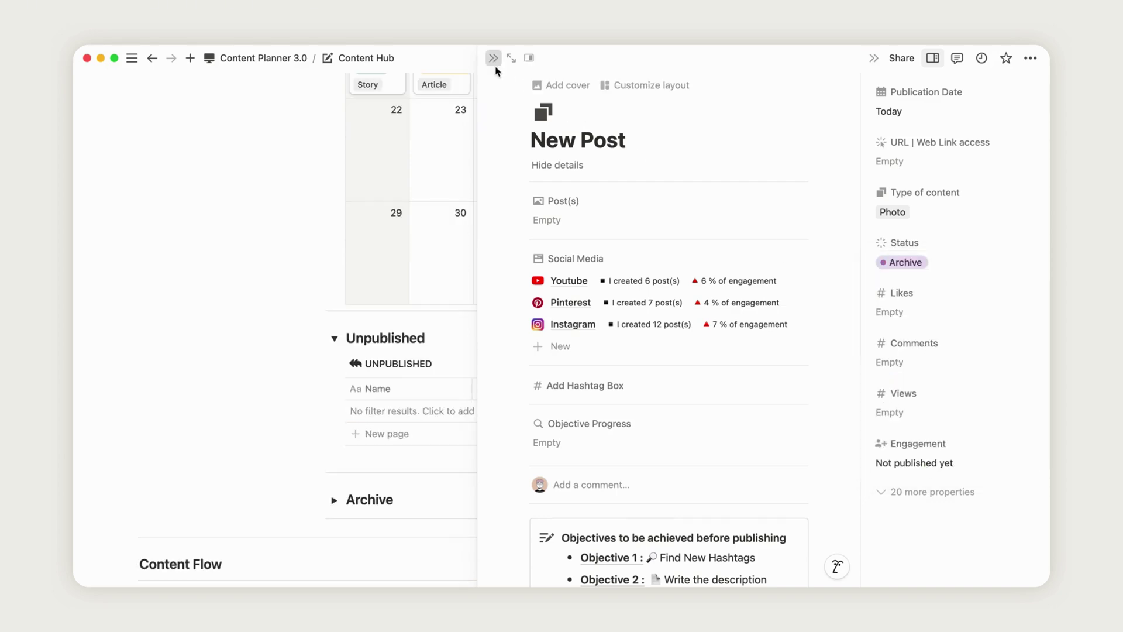
{"action": "left_click", "coordinate": [395, 478]}
{"action": "left_click", "coordinate": [381, 497]}
{"action": "scroll", "coordinate": [380, 498], "scroll_direction": "down", "scroll_amount": 2}
{"action": "scroll", "coordinate": [381, 499], "scroll_direction": "down", "scroll_amount": 2}
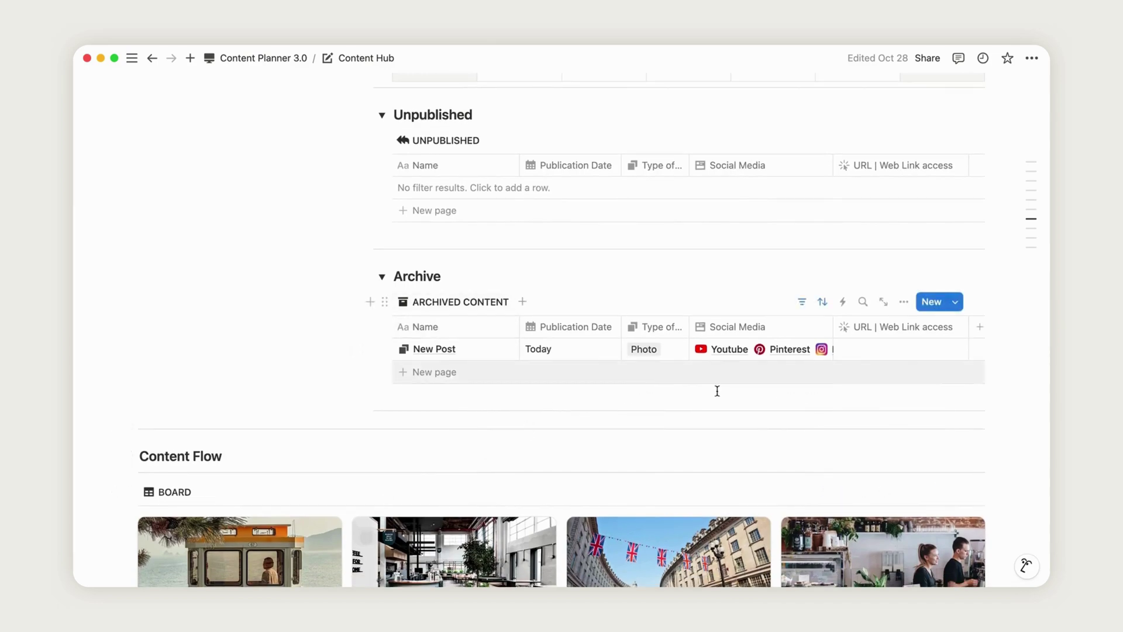
- Back at the top of Content Hub, add another photo post with the New photo button
{"action": "scroll", "coordinate": [1011, 421], "scroll_direction": "down", "scroll_amount": 15}
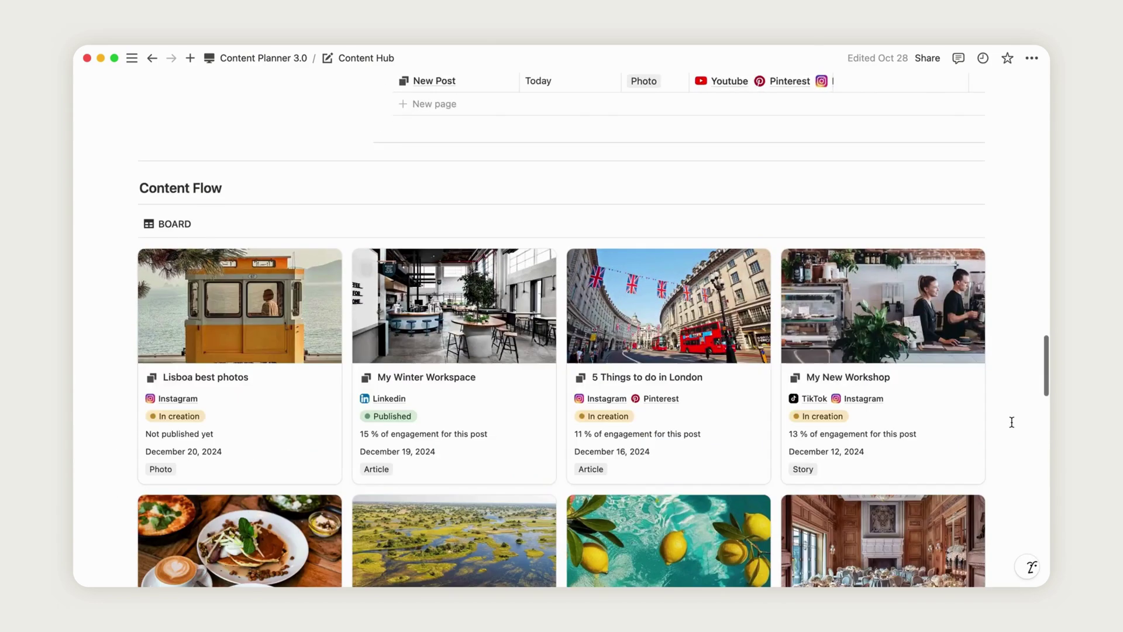
{"action": "scroll", "coordinate": [1012, 421], "scroll_direction": "down", "scroll_amount": 5}
{"action": "scroll", "coordinate": [868, 377], "scroll_direction": "right", "scroll_amount": 5}
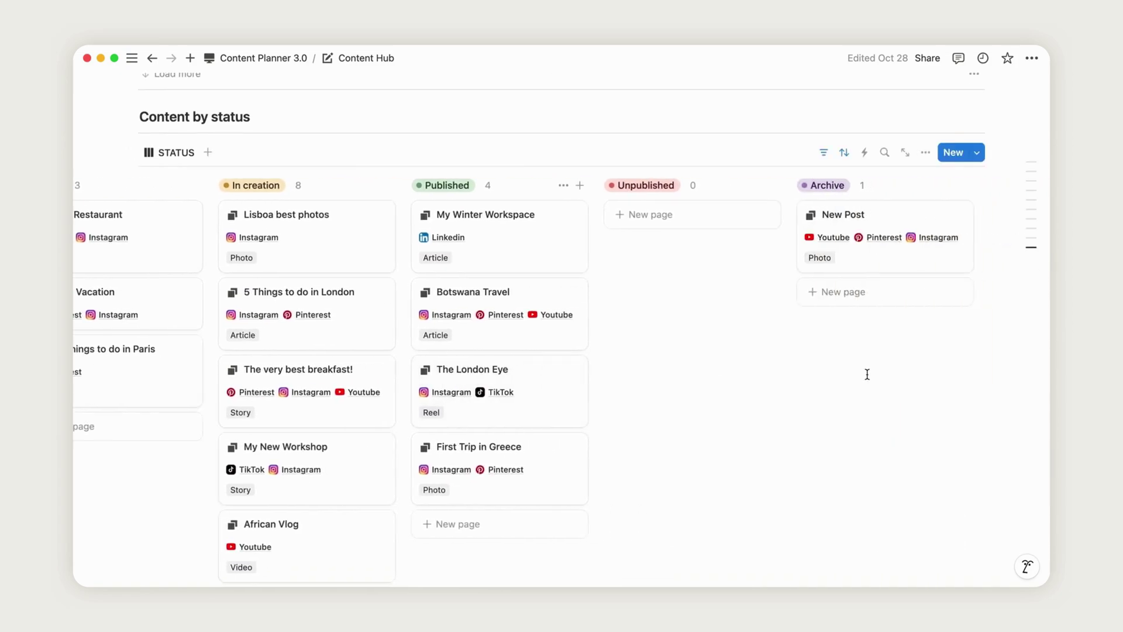
{"action": "scroll", "coordinate": [868, 374], "scroll_direction": "left", "scroll_amount": 5}
{"action": "scroll", "coordinate": [867, 375], "scroll_direction": "down", "scroll_amount": 8}
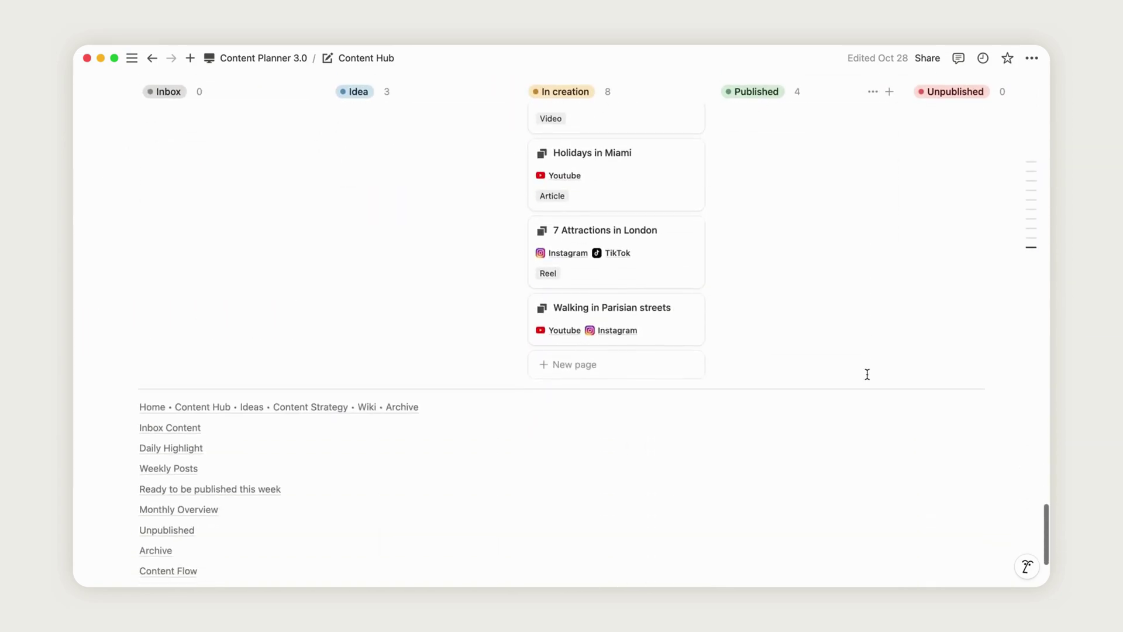
{"action": "scroll", "coordinate": [868, 374], "scroll_direction": "up", "scroll_amount": 15}
{"action": "scroll", "coordinate": [868, 375], "scroll_direction": "up", "scroll_amount": 10}
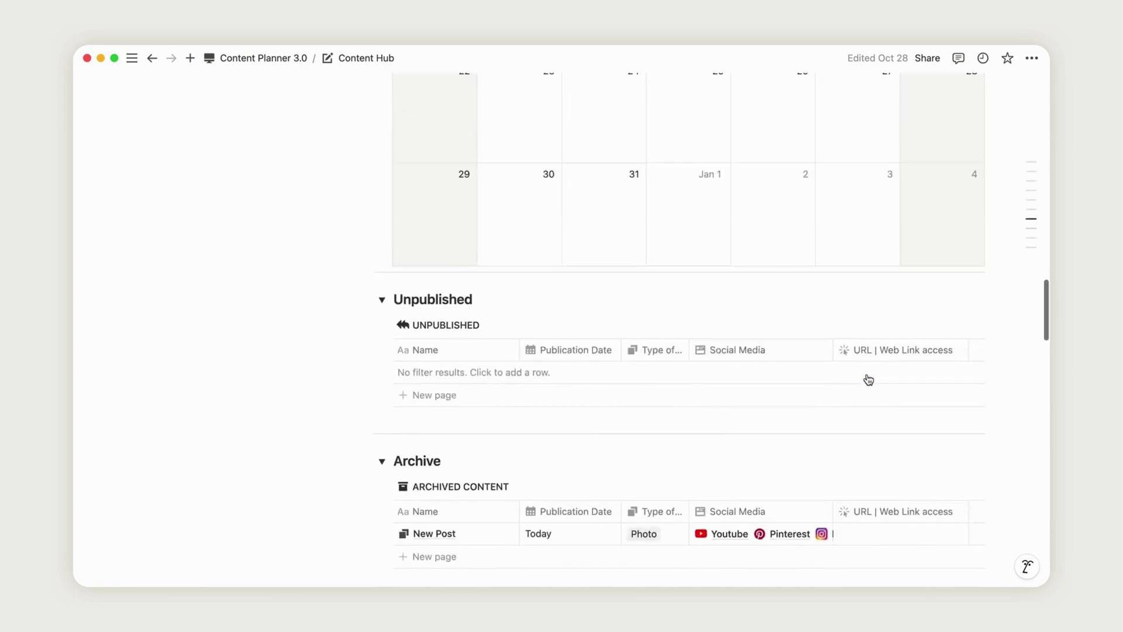
{"action": "scroll", "coordinate": [1002, 464], "scroll_direction": "up", "scroll_amount": 15}
{"action": "left_click", "coordinate": [225, 358]}
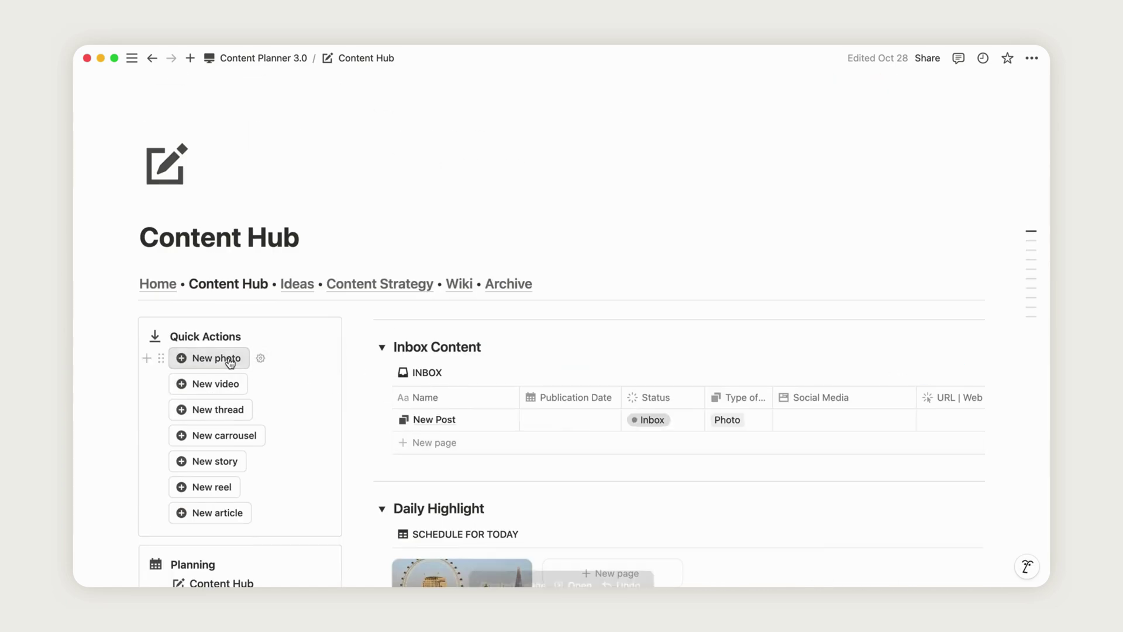
- Date the new post Dec 2 (today) and set its status to In creation
{"action": "left_click", "coordinate": [579, 429]}
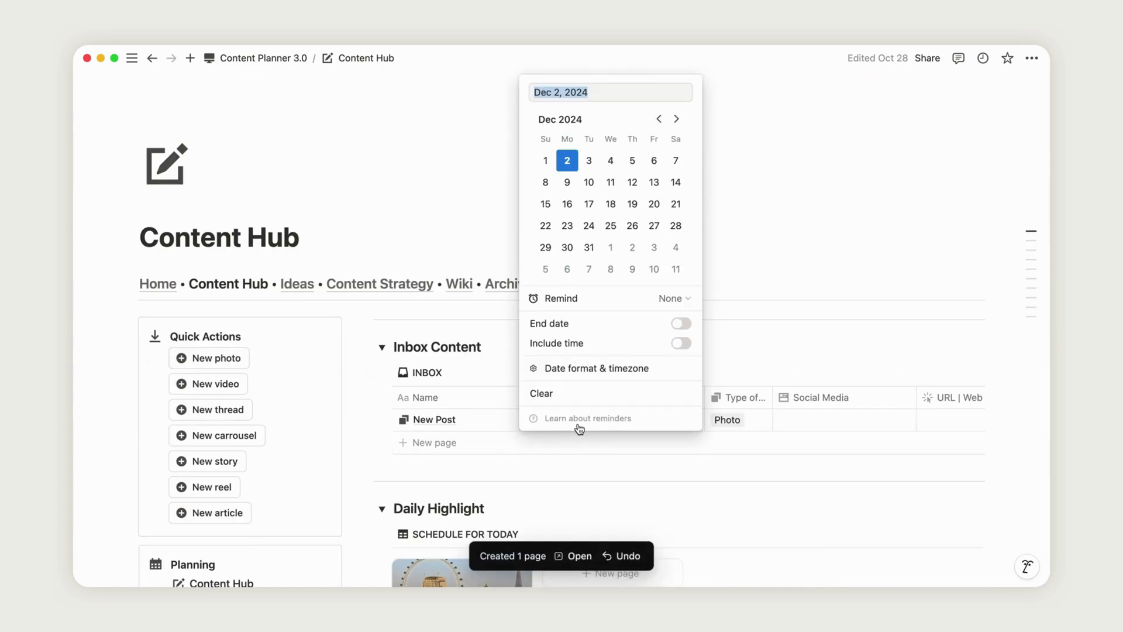
{"action": "left_click", "coordinate": [567, 161]}
{"action": "left_click", "coordinate": [715, 423]}
{"action": "left_click", "coordinate": [662, 419]}
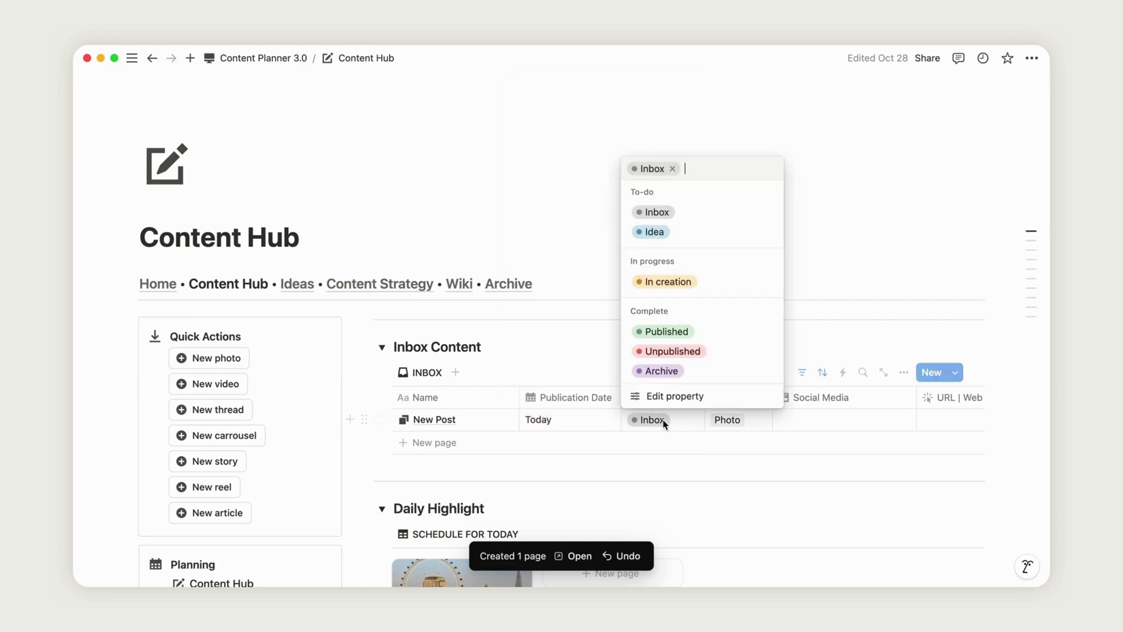
{"action": "left_click", "coordinate": [668, 282]}
- Open the New Post and embed an image from a pasted link in its Post(s) field
{"action": "scroll", "coordinate": [671, 283], "scroll_direction": "down", "scroll_amount": 3}
{"action": "scroll", "coordinate": [670, 283], "scroll_direction": "down", "scroll_amount": 3}
{"action": "left_click", "coordinate": [635, 292]}
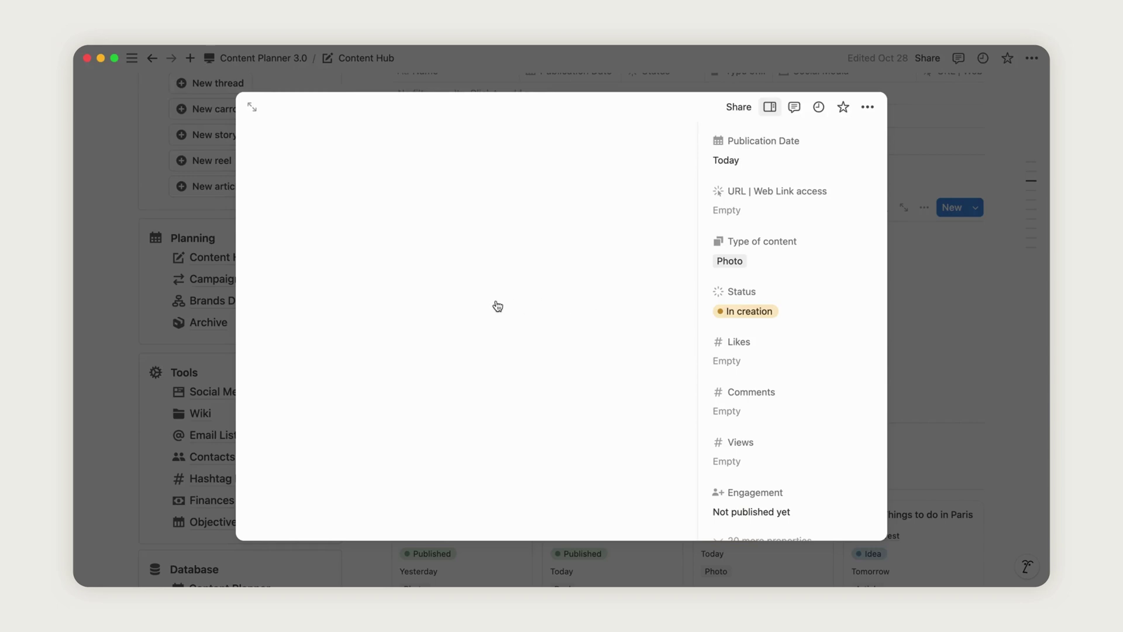
{"action": "left_click", "coordinate": [318, 368]}
{"action": "left_click", "coordinate": [440, 403]}
{"action": "key", "text": "super+v"}
{"action": "left_click", "coordinate": [451, 453]}
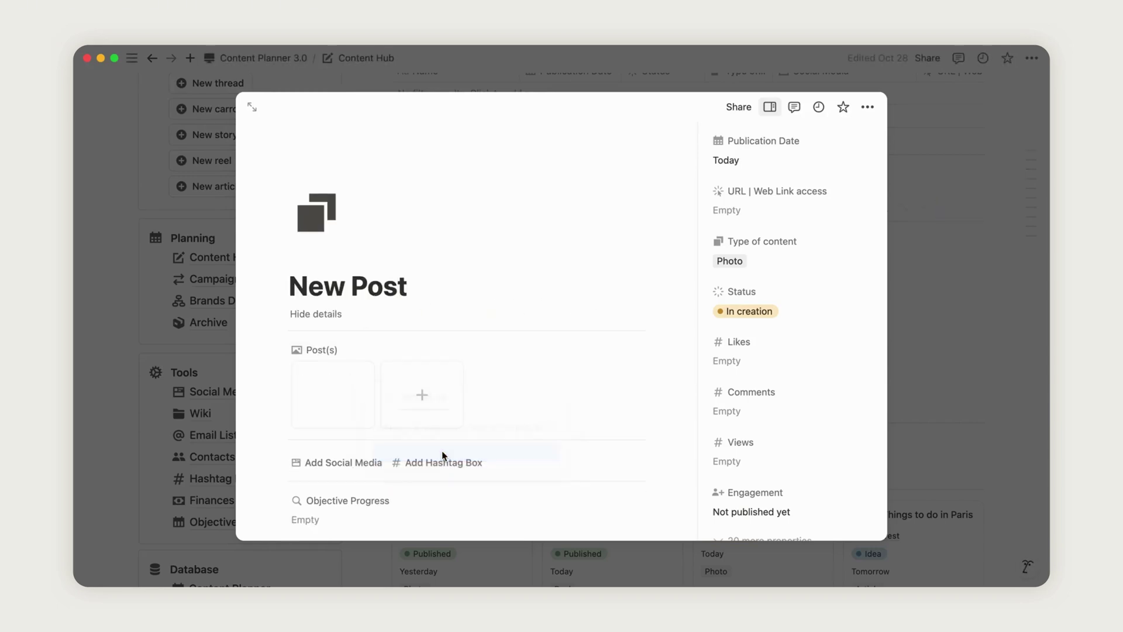
- Add a row to the objectives tracker and tick Objectives 1 through 5 as Ready
{"action": "scroll", "coordinate": [589, 354], "scroll_direction": "down", "scroll_amount": 2}
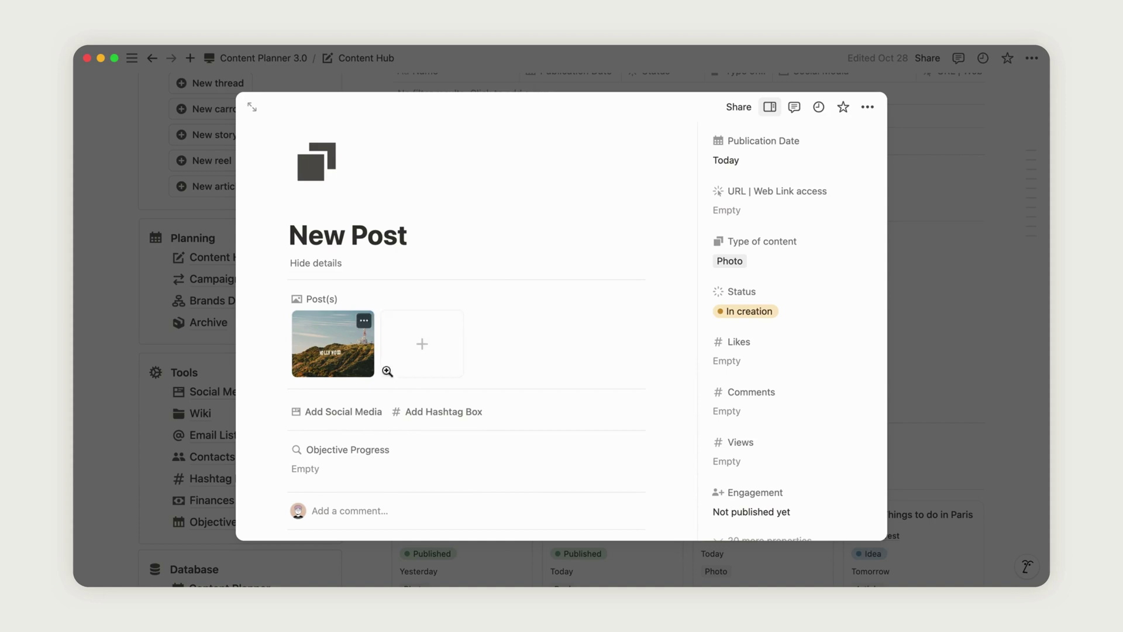
{"action": "scroll", "coordinate": [575, 392], "scroll_direction": "down", "scroll_amount": 10}
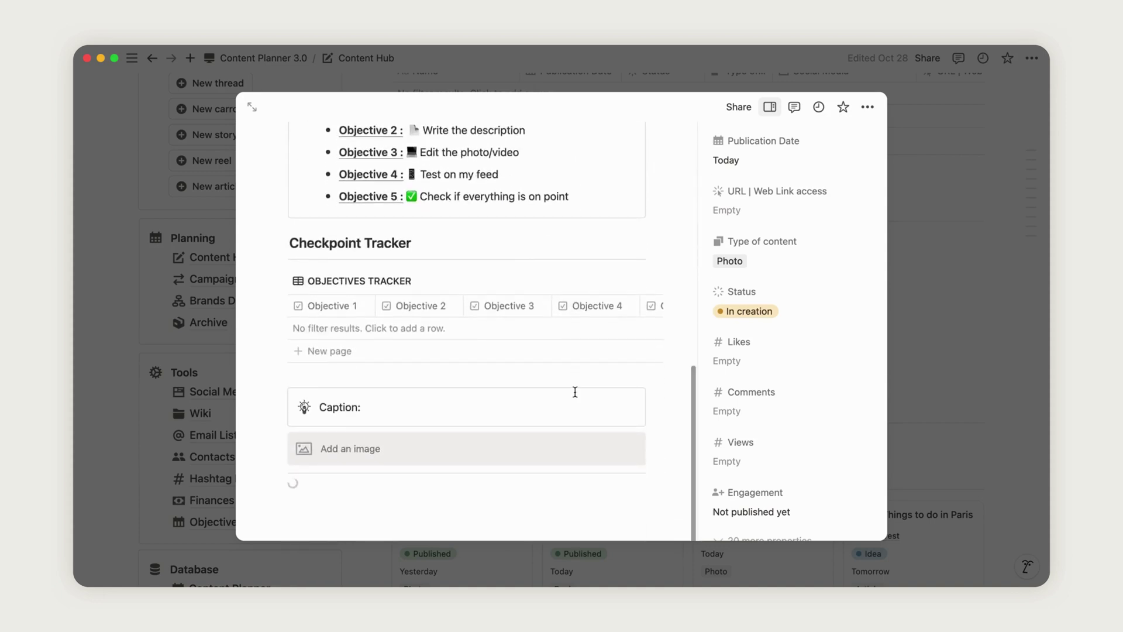
{"action": "left_click", "coordinate": [314, 361]}
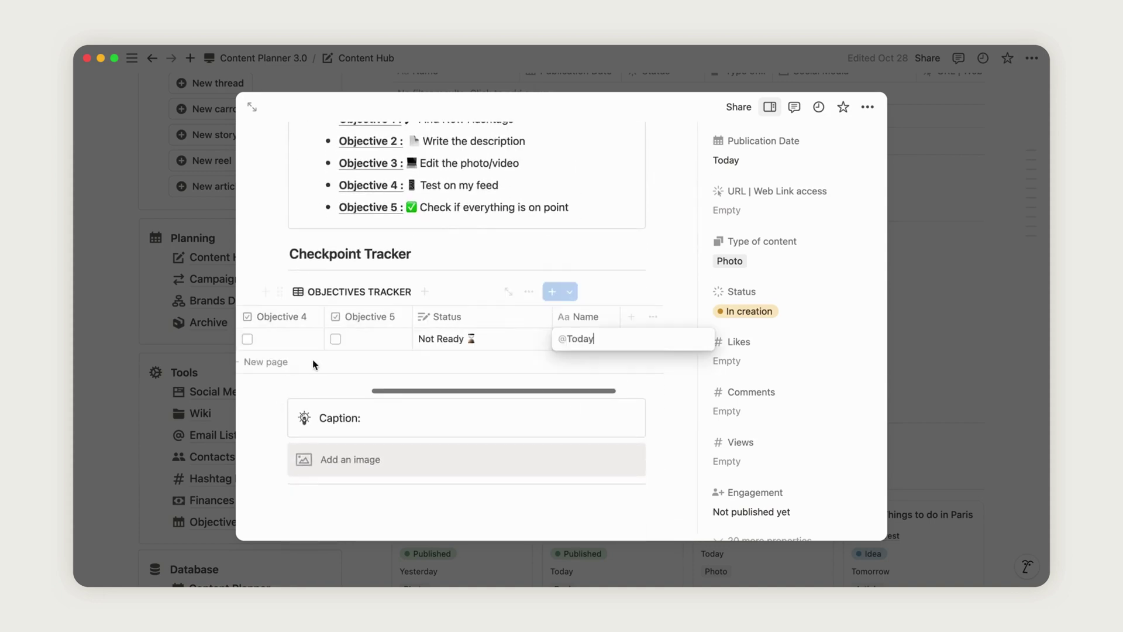
{"action": "scroll", "coordinate": [364, 343], "scroll_direction": "left", "scroll_amount": 5}
{"action": "left_click", "coordinate": [298, 339]}
{"action": "left_click", "coordinate": [387, 339]}
{"action": "left_click", "coordinate": [474, 339]}
{"action": "left_click", "coordinate": [562, 339]}
{"action": "left_click", "coordinate": [651, 339]}
{"action": "scroll", "coordinate": [572, 352], "scroll_direction": "right", "scroll_amount": 5}
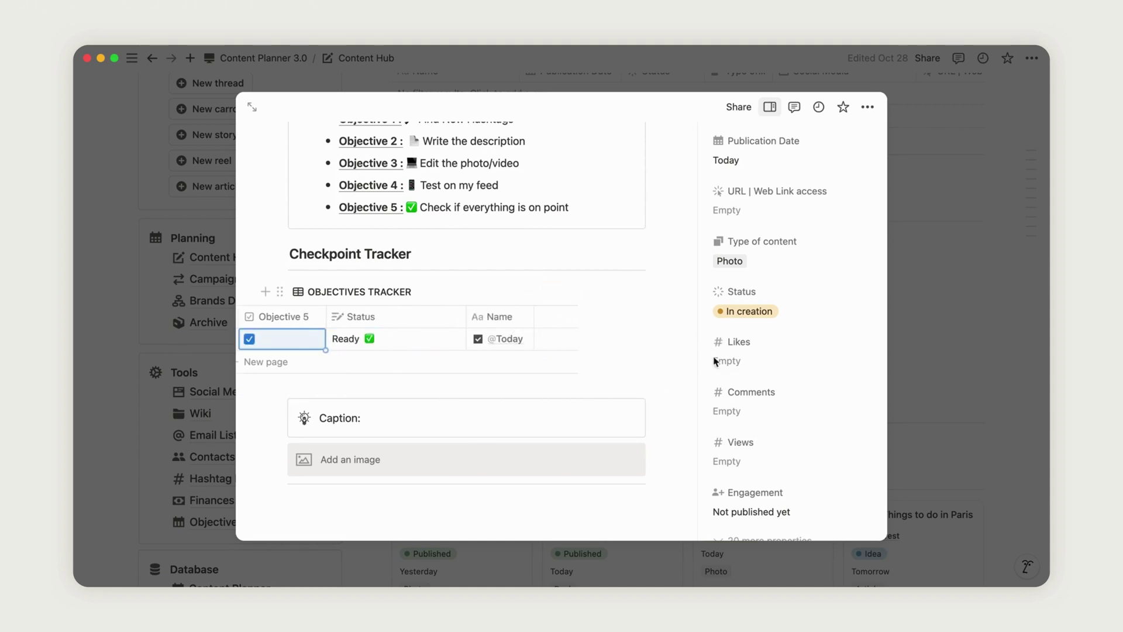
- Enter the post's metrics: 170 likes, 40 comments and 5000 views
{"action": "left_click", "coordinate": [753, 364]}
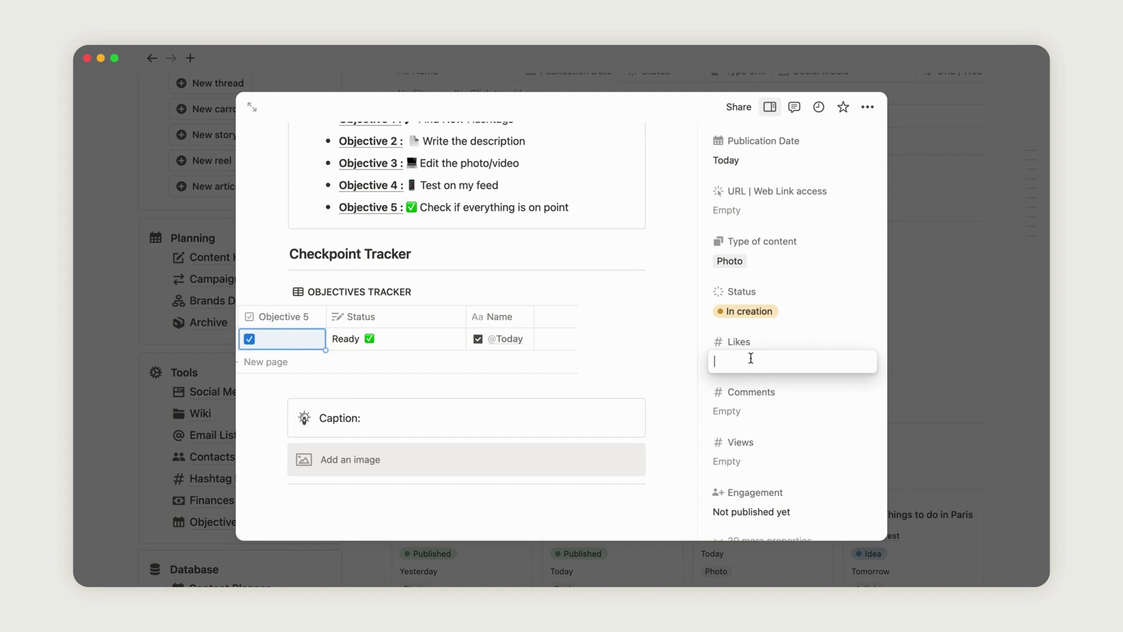
{"action": "key", "text": "Return"}
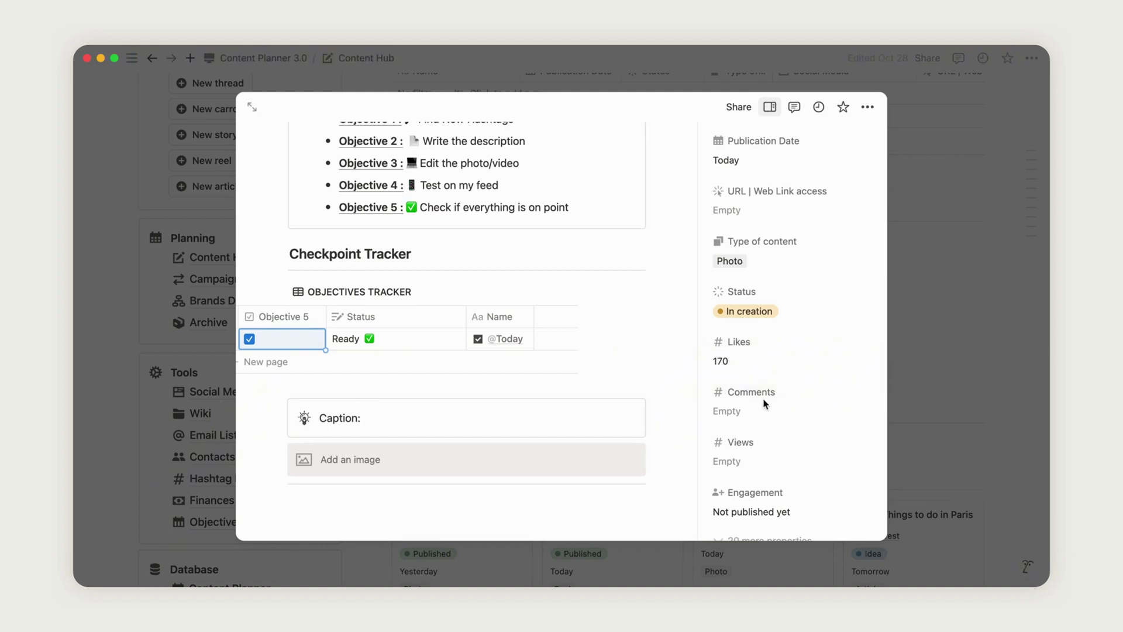
{"action": "left_click", "coordinate": [743, 412]}
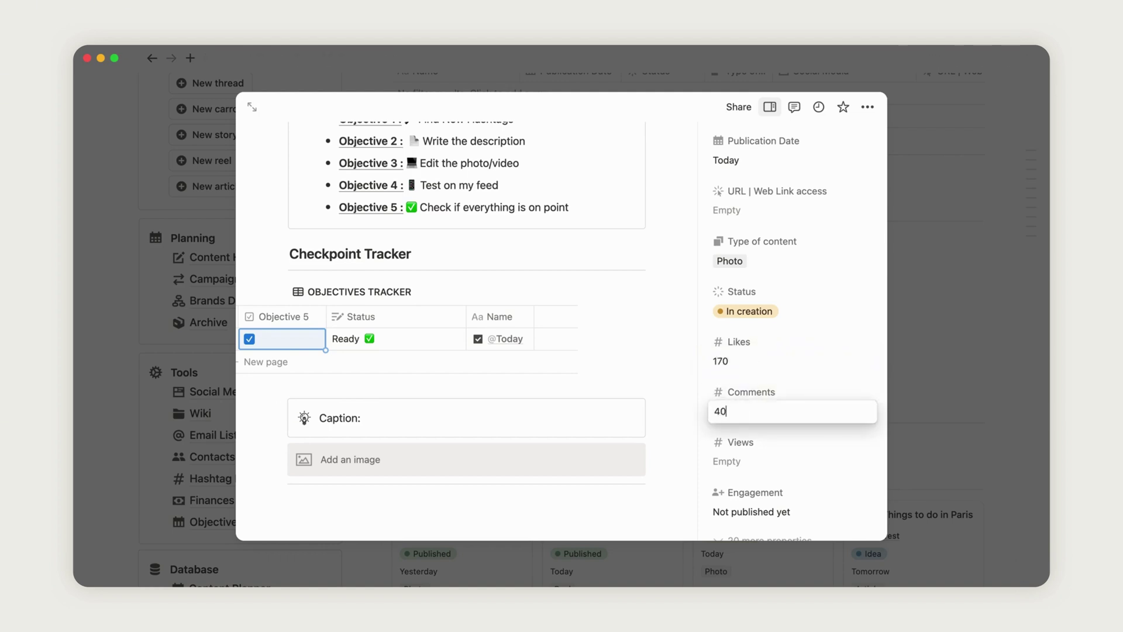
{"action": "type", "text": "40"}
{"action": "key", "text": "Return"}
{"action": "scroll", "coordinate": [761, 467], "scroll_direction": "down", "scroll_amount": 1}
{"action": "left_click", "coordinate": [744, 439]}
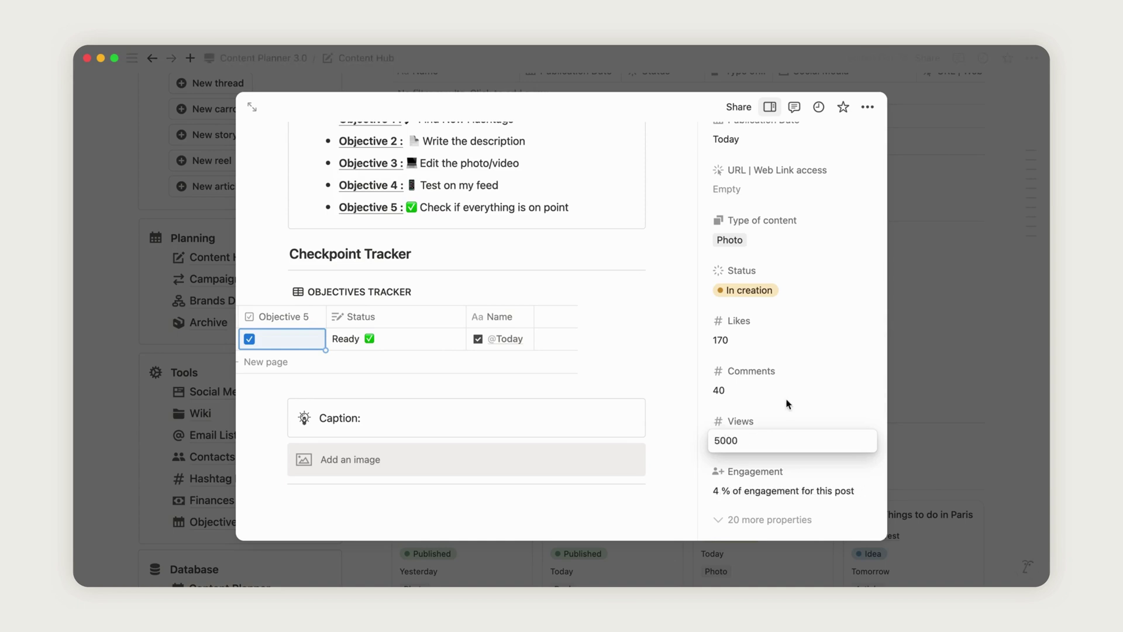
{"action": "key", "text": "Return"}
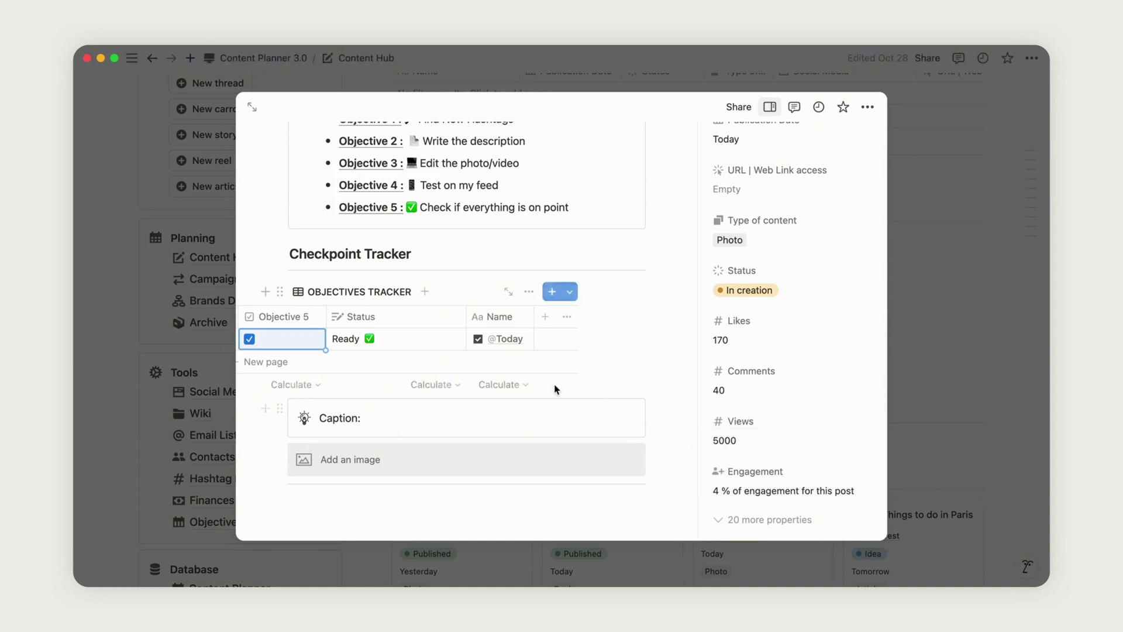
- Link the New Post to the Instagram social media page
{"action": "scroll", "coordinate": [554, 386], "scroll_direction": "up", "scroll_amount": 6}
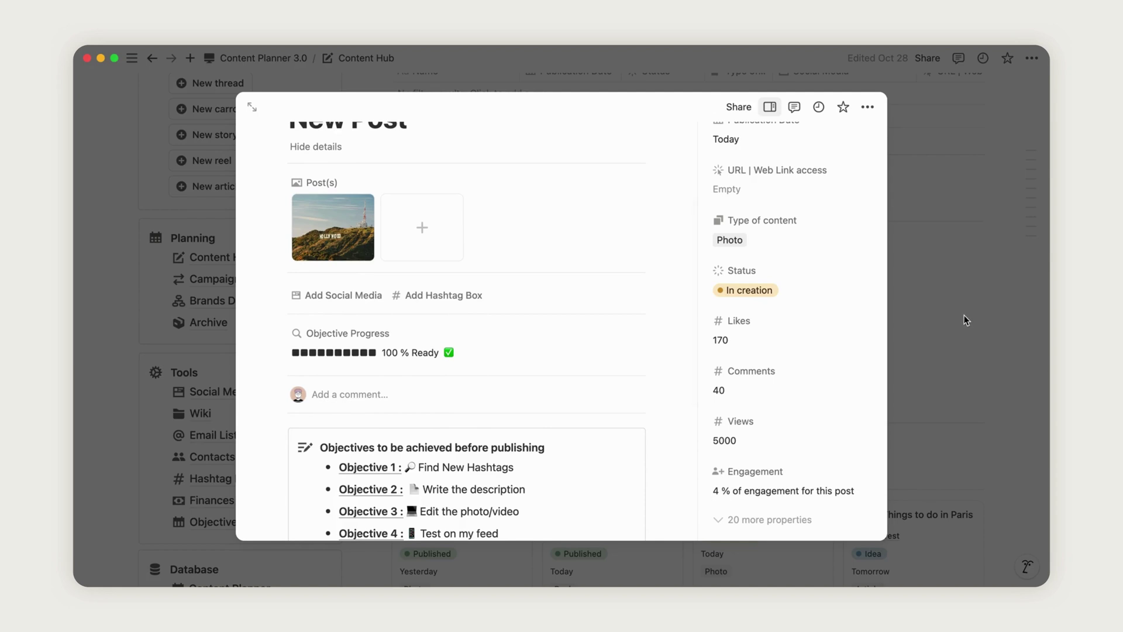
{"action": "scroll", "coordinate": [768, 281], "scroll_direction": "up", "scroll_amount": 1}
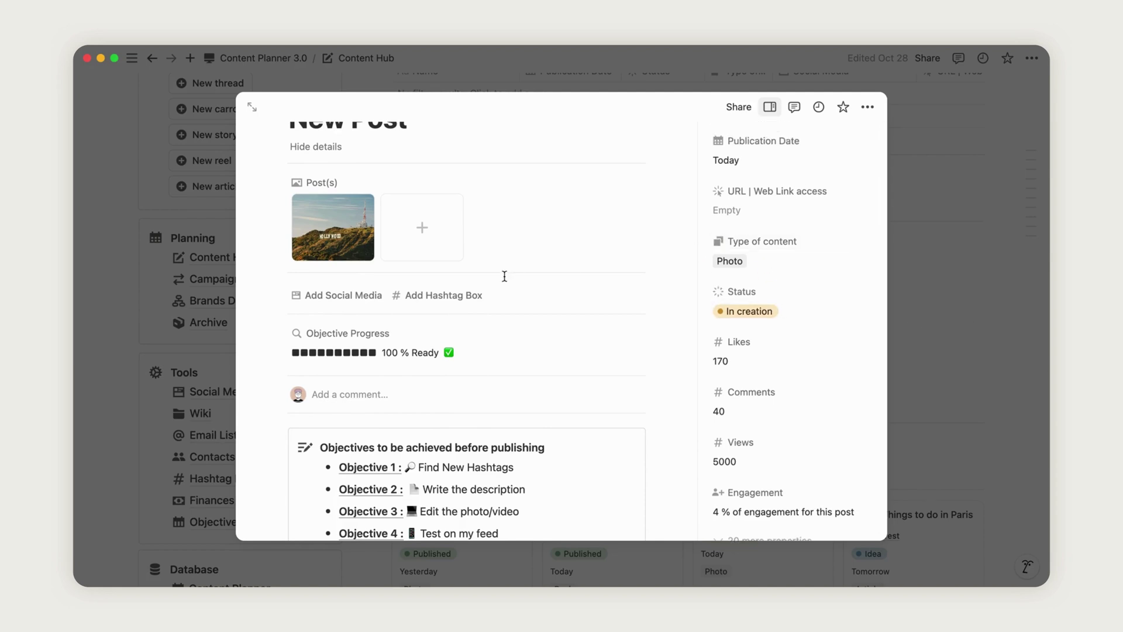
{"action": "left_click", "coordinate": [336, 300]}
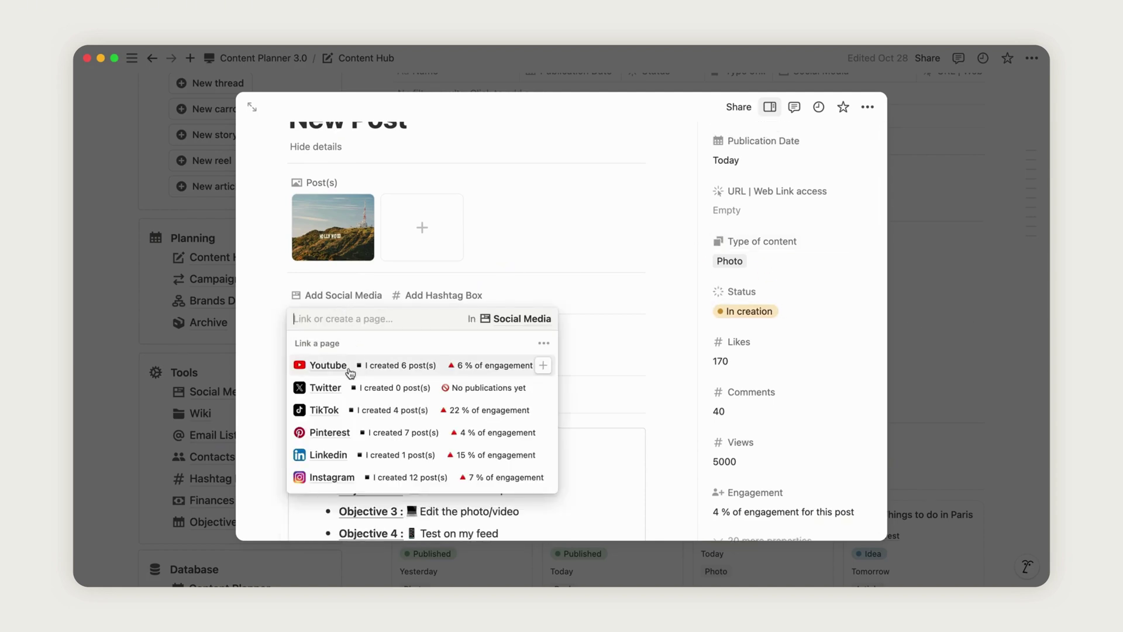
{"action": "left_click", "coordinate": [332, 478]}
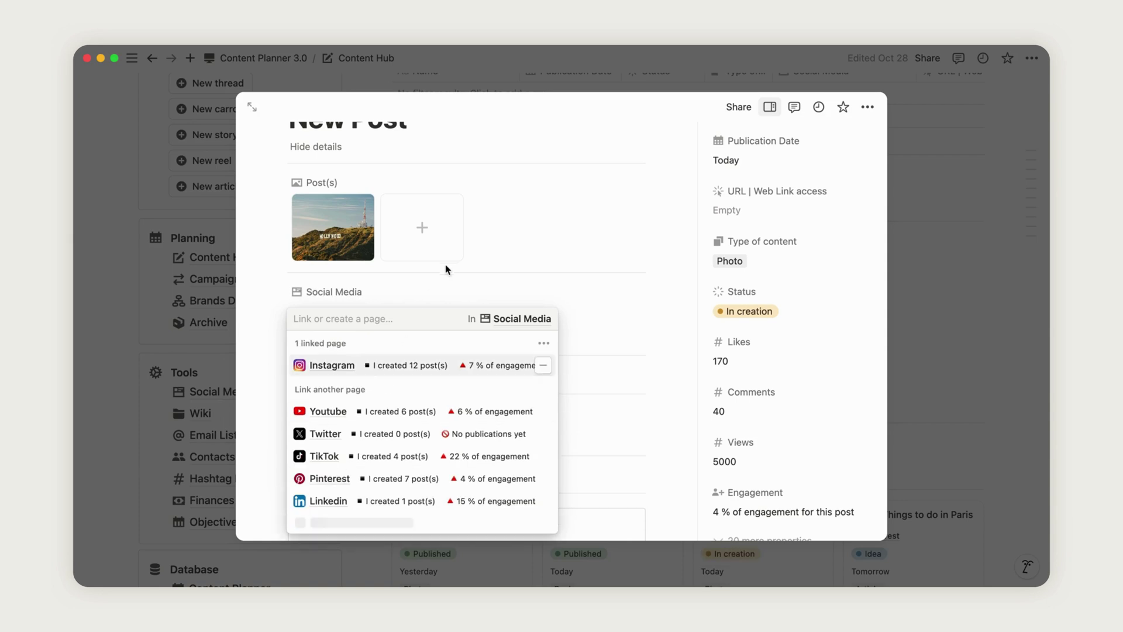
{"action": "left_click", "coordinate": [448, 264]}
- Link the NewHashtag hashtag to the post and close it back to Content Hub
{"action": "left_click", "coordinate": [325, 377]}
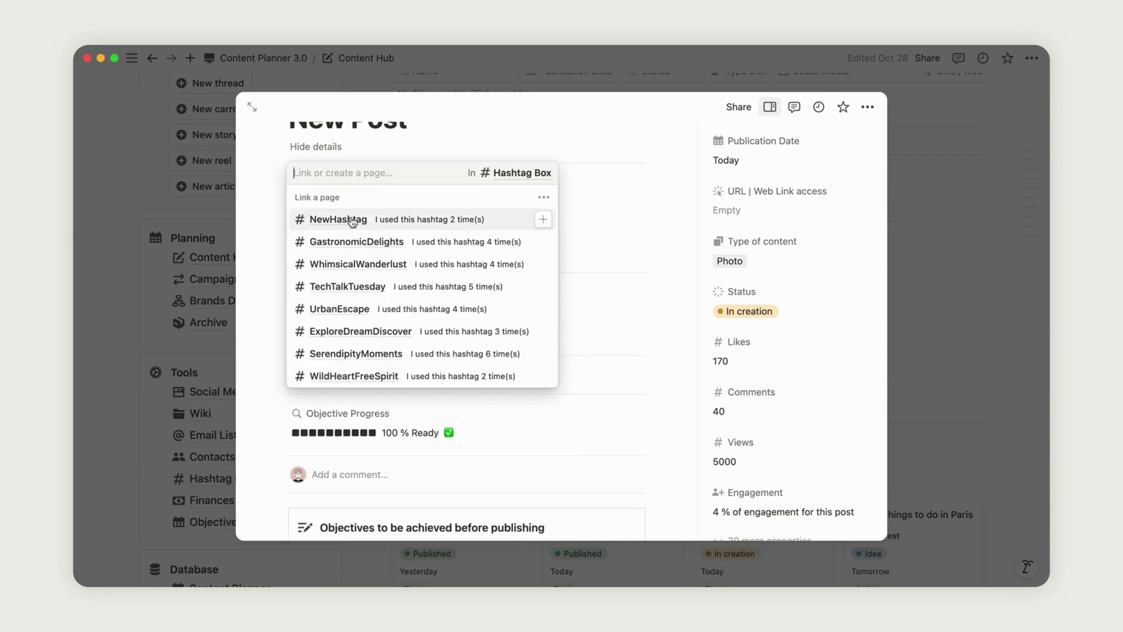
{"action": "left_click", "coordinate": [355, 221]}
{"action": "left_click", "coordinate": [705, 352]}
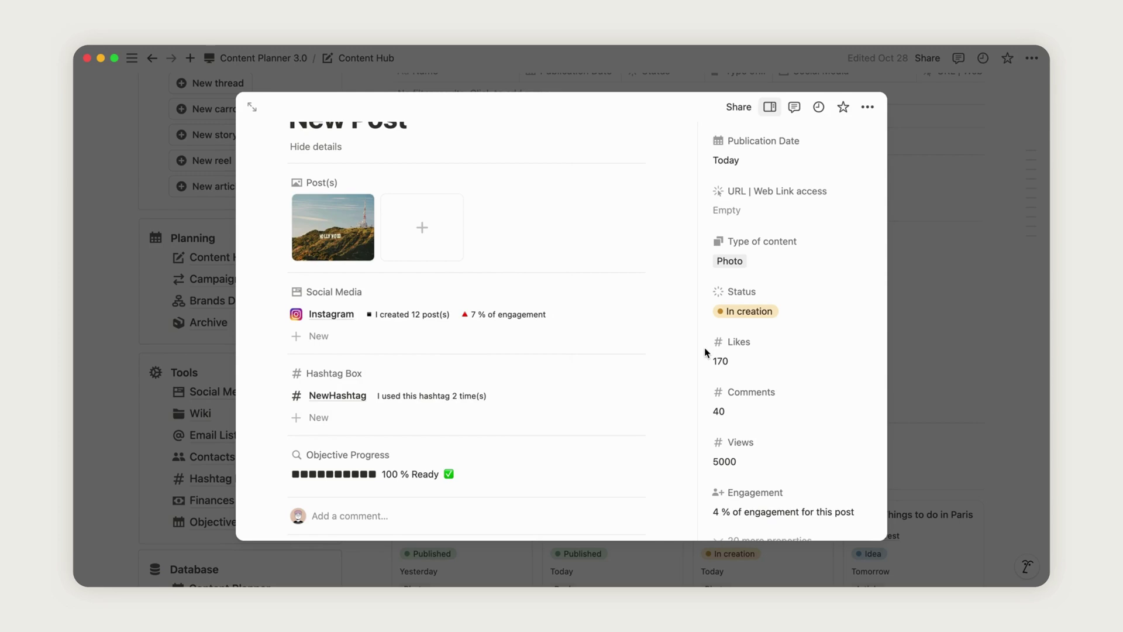
{"action": "left_click", "coordinate": [977, 348]}
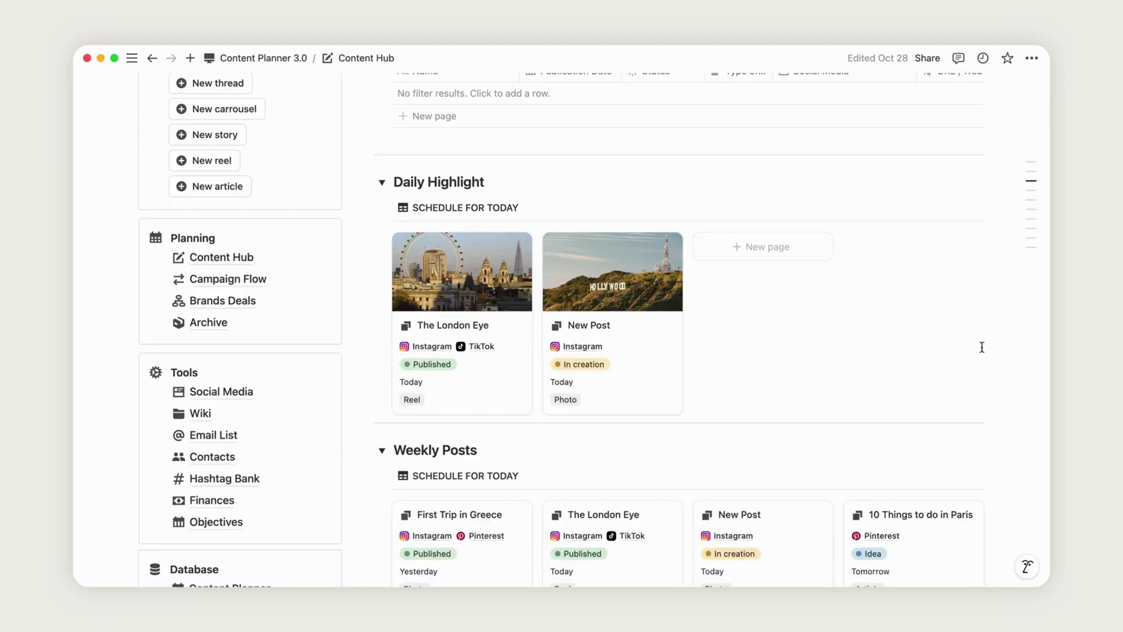
{"action": "scroll", "coordinate": [988, 344], "scroll_direction": "down", "scroll_amount": 5}
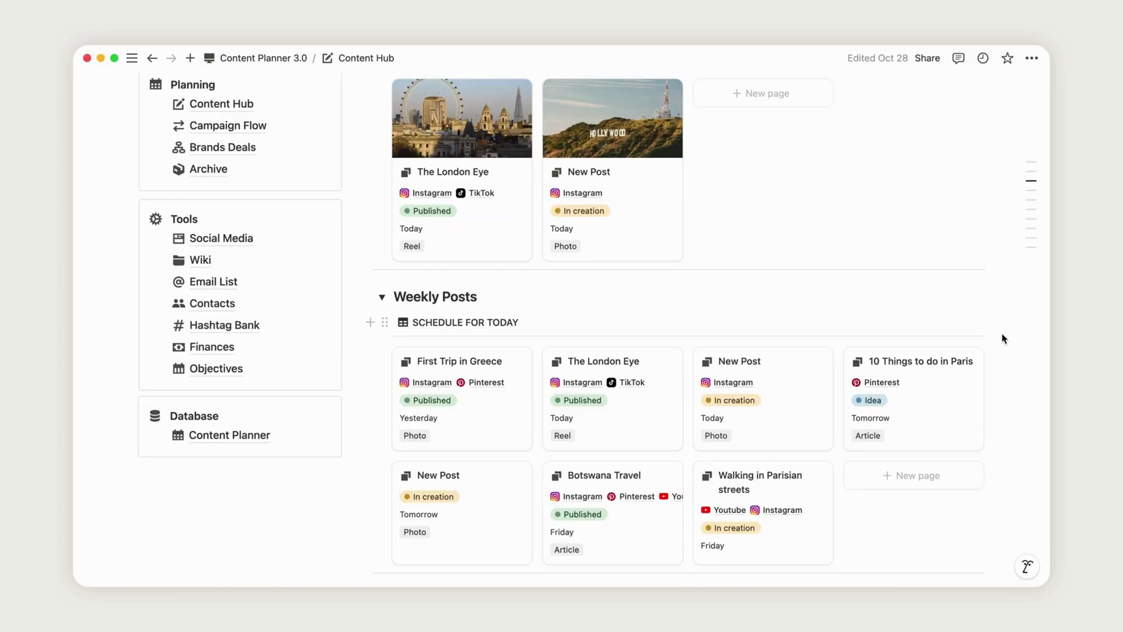
{"action": "scroll", "coordinate": [1002, 340], "scroll_direction": "up", "scroll_amount": 15}
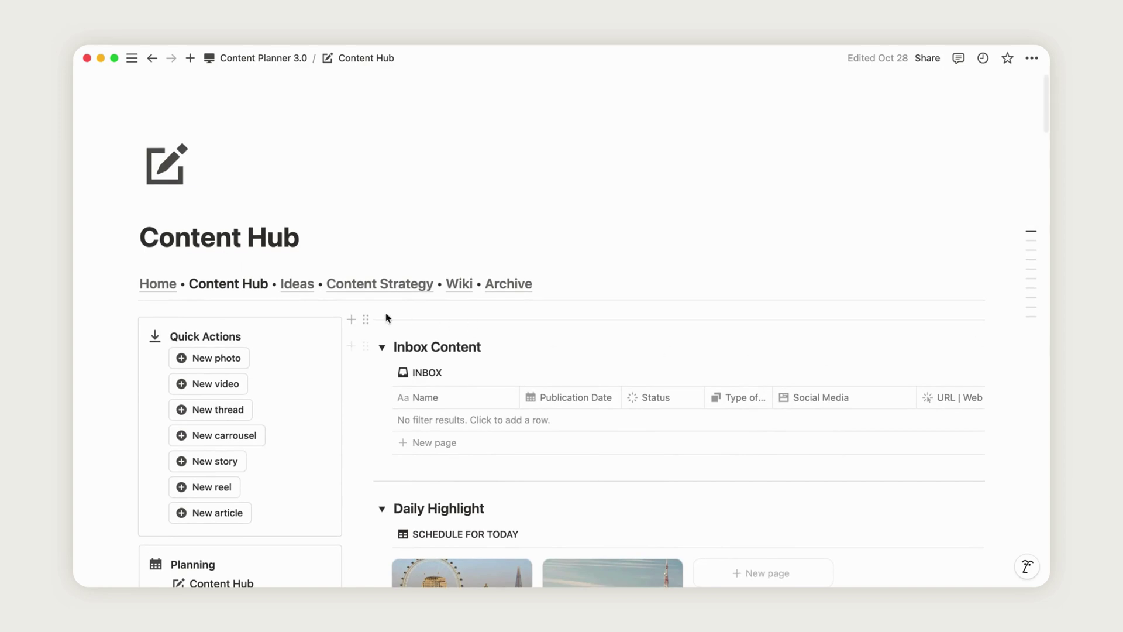
- Go to the Ideas page and scroll through the Inspirations gallery to its end
{"action": "left_click", "coordinate": [298, 287]}
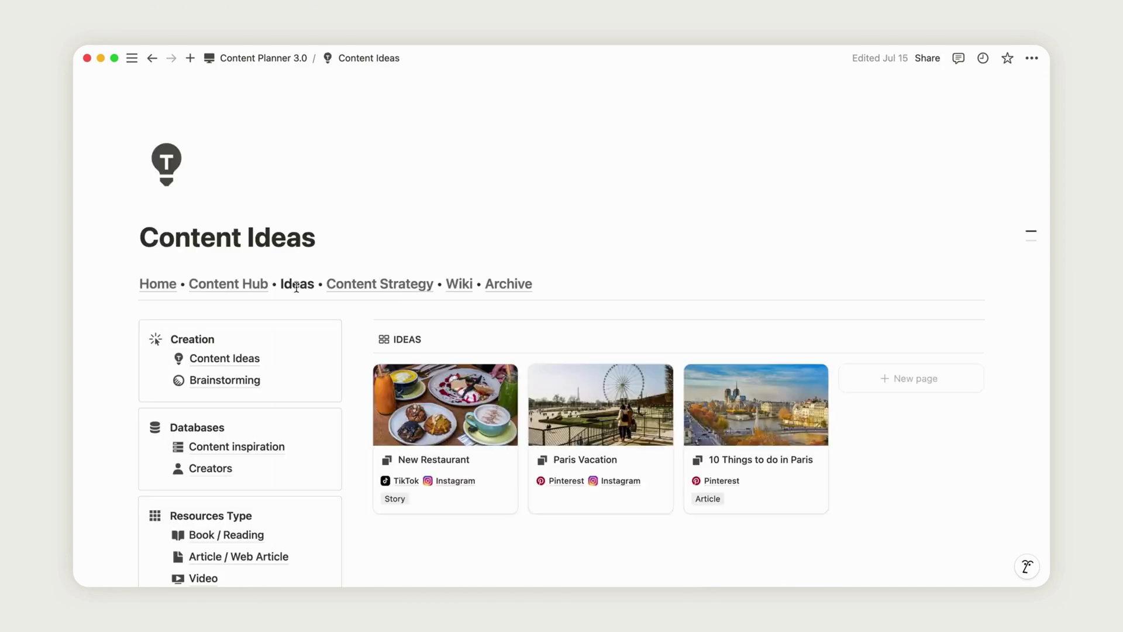
{"action": "scroll", "coordinate": [306, 287], "scroll_direction": "down", "scroll_amount": 6}
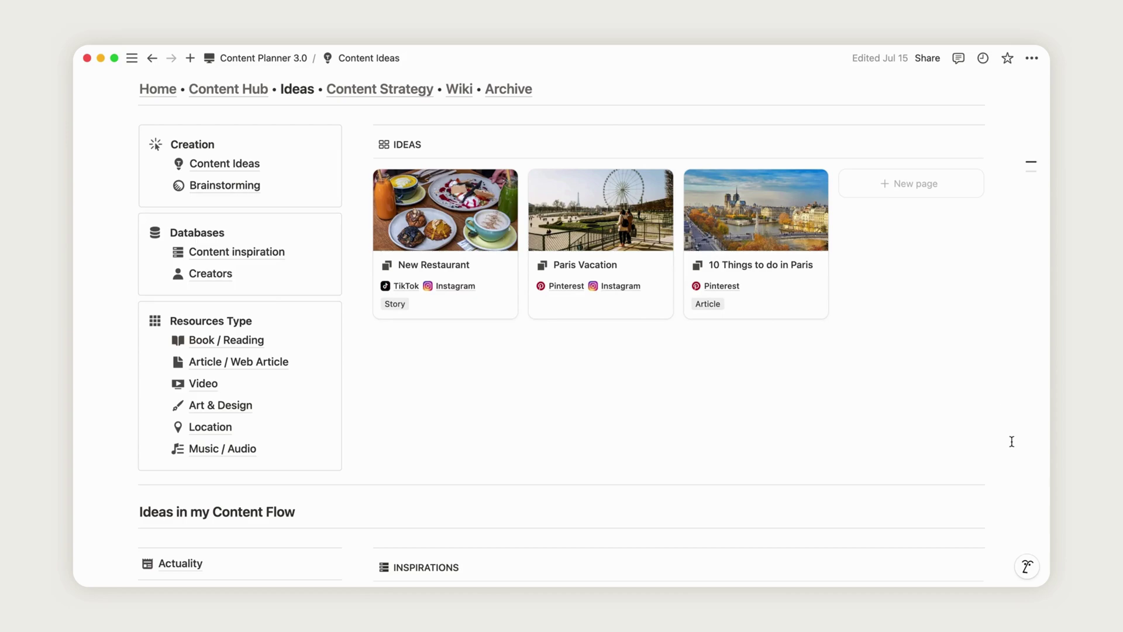
{"action": "scroll", "coordinate": [1012, 441], "scroll_direction": "down", "scroll_amount": 10}
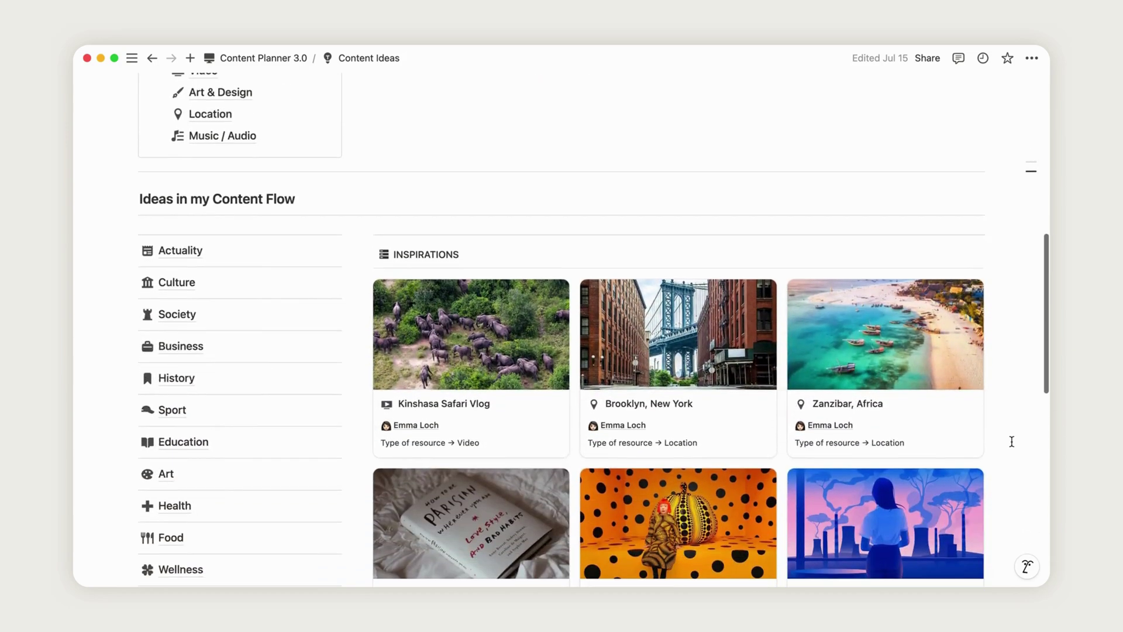
{"action": "scroll", "coordinate": [1012, 441], "scroll_direction": "down", "scroll_amount": 20}
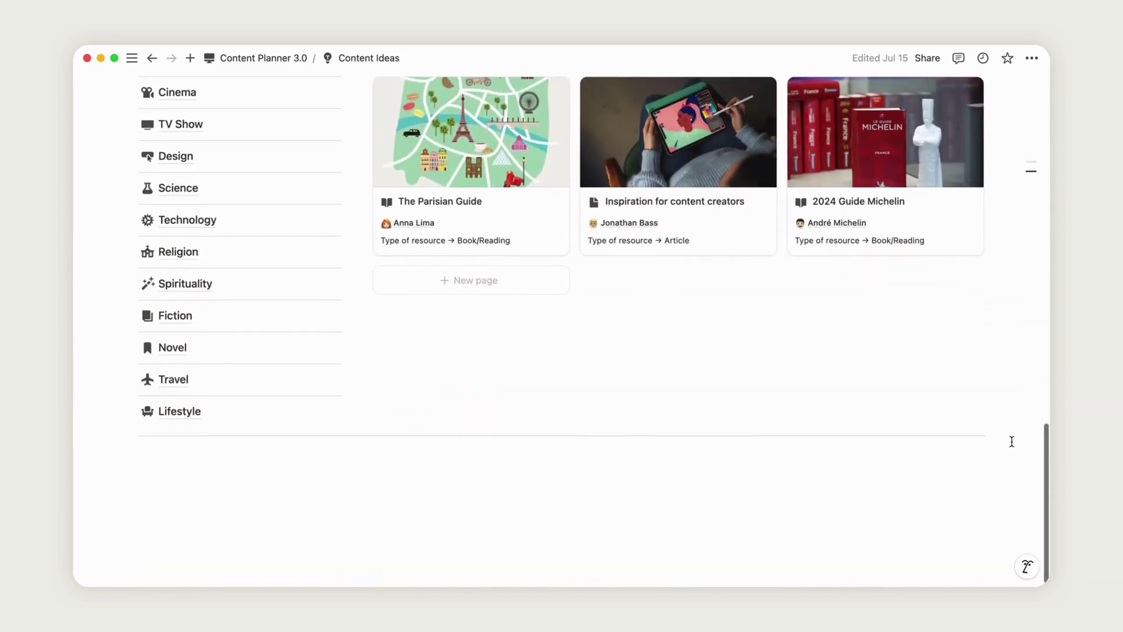
{"action": "scroll", "coordinate": [1012, 441], "scroll_direction": "up", "scroll_amount": 15}
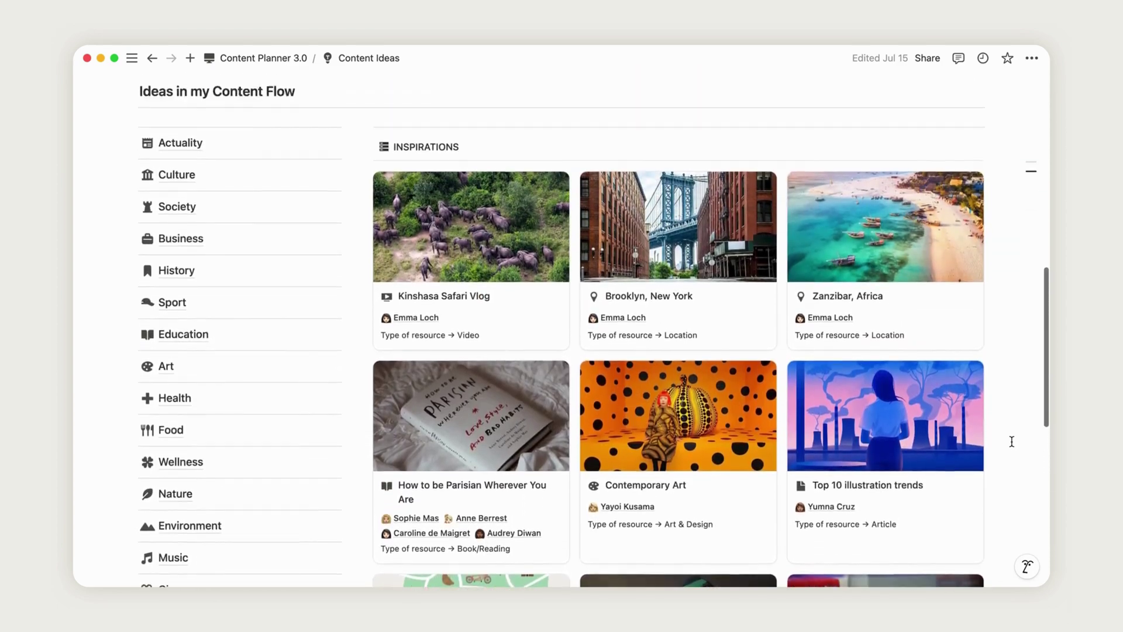
{"action": "scroll", "coordinate": [1012, 441], "scroll_direction": "down", "scroll_amount": 11}
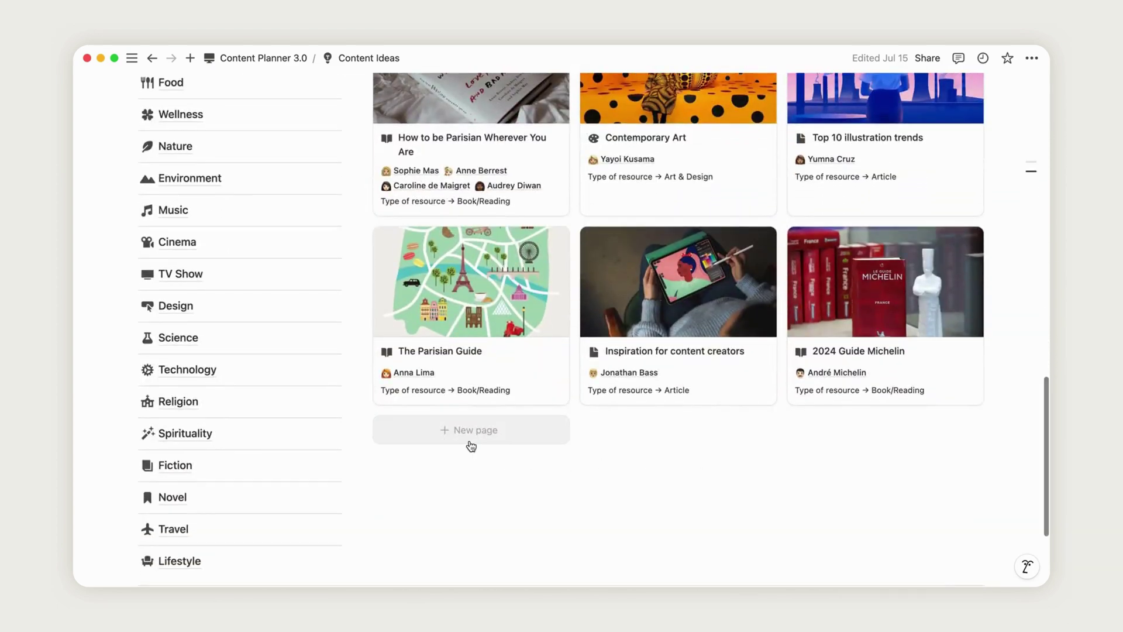
- Add a Inspirations page from the New Video template and rename it DIY Trip Journal
{"action": "left_click", "coordinate": [470, 433]}
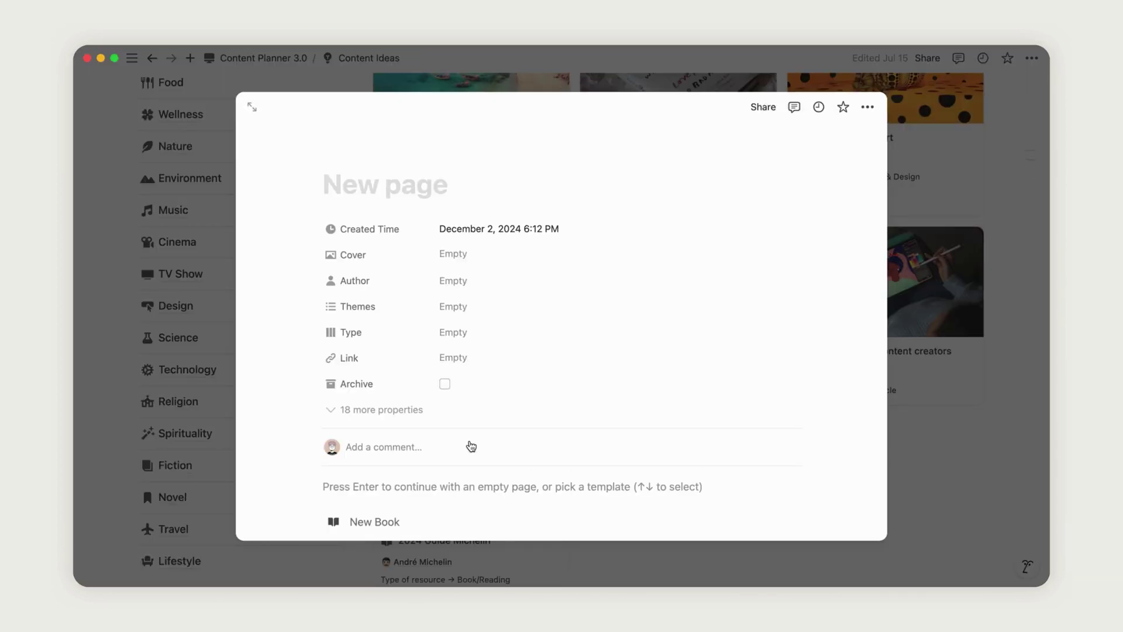
{"action": "scroll", "coordinate": [471, 446], "scroll_direction": "down", "scroll_amount": 5}
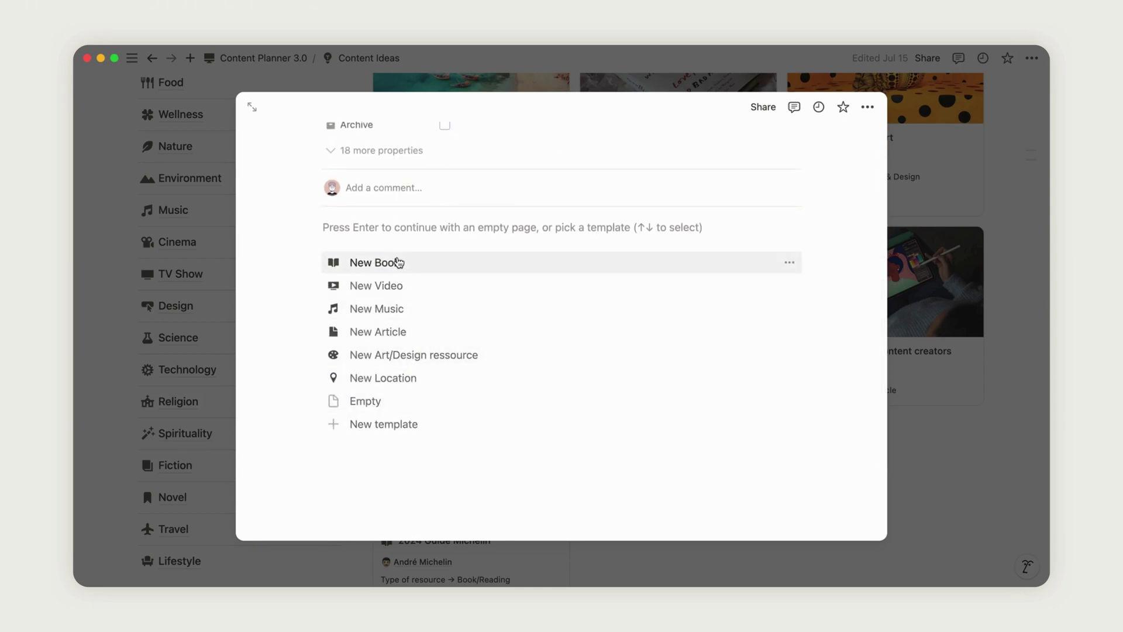
{"action": "left_click", "coordinate": [403, 286]}
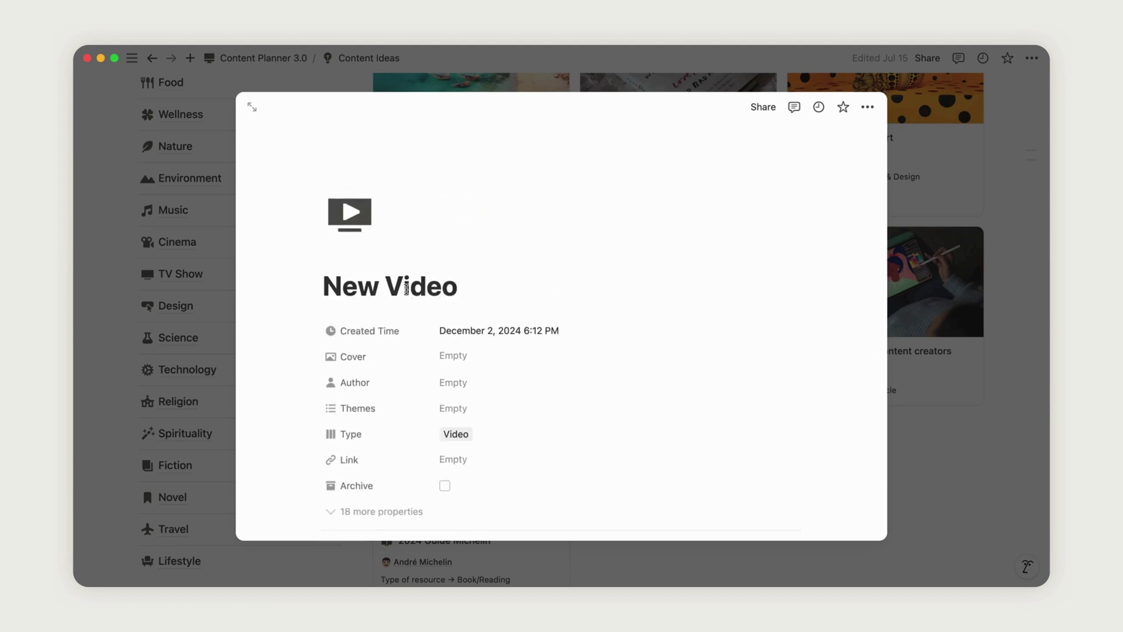
{"action": "scroll", "coordinate": [407, 288], "scroll_direction": "down", "scroll_amount": 2}
{"action": "triple_click", "coordinate": [392, 228]}
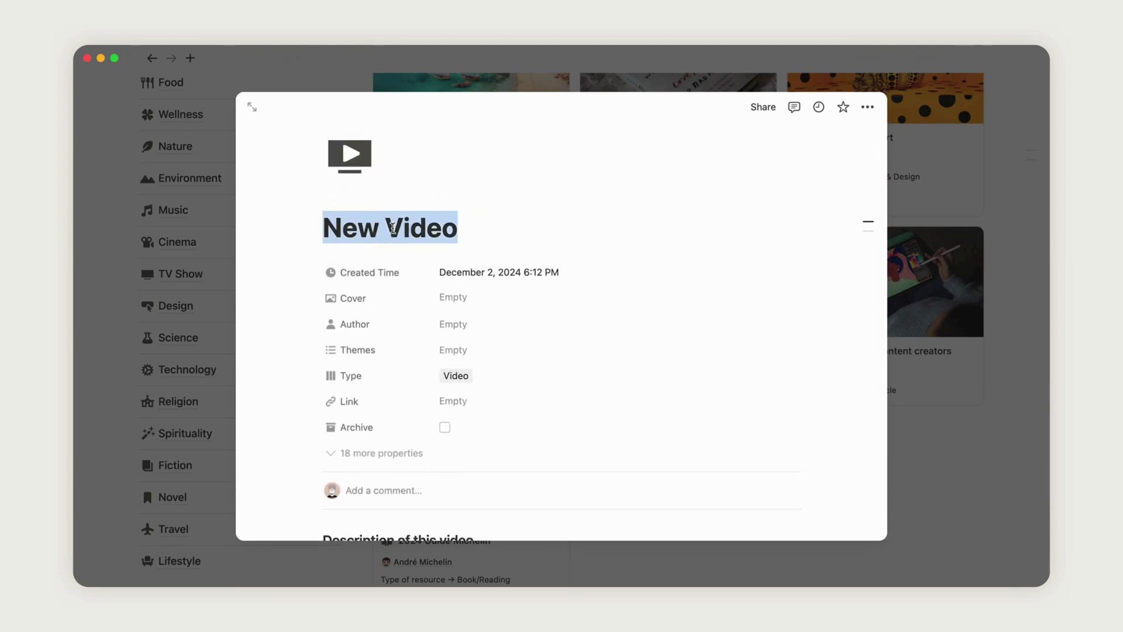
{"action": "type", "text": "DIY Trip Journal"}
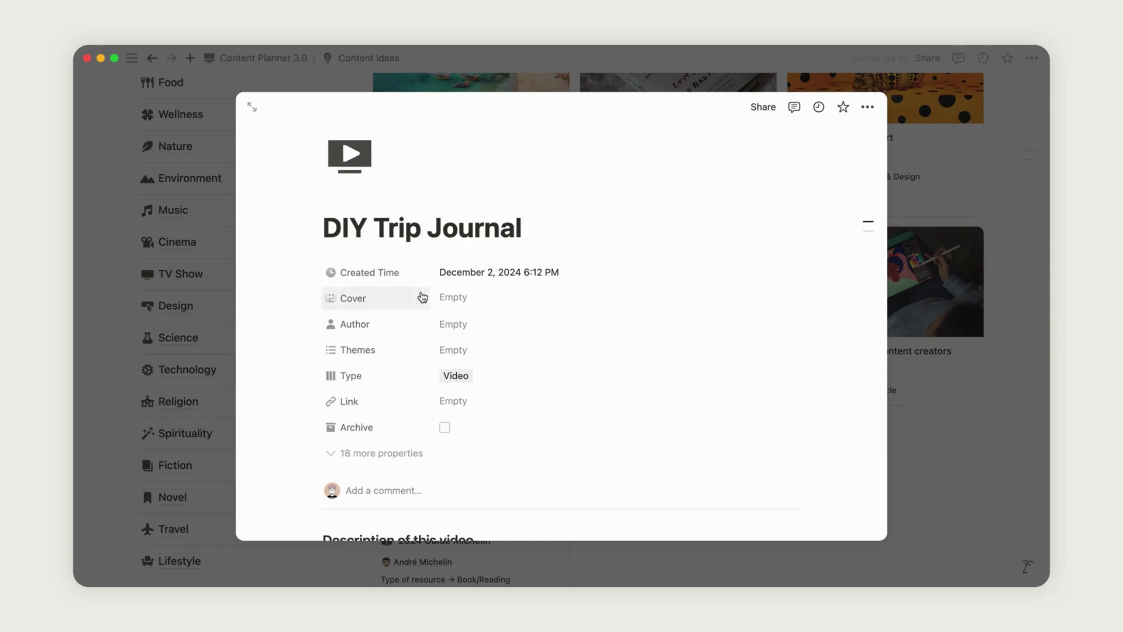
- Set the resource's cover to an image embedded from a pasted link
{"action": "left_click", "coordinate": [450, 298]}
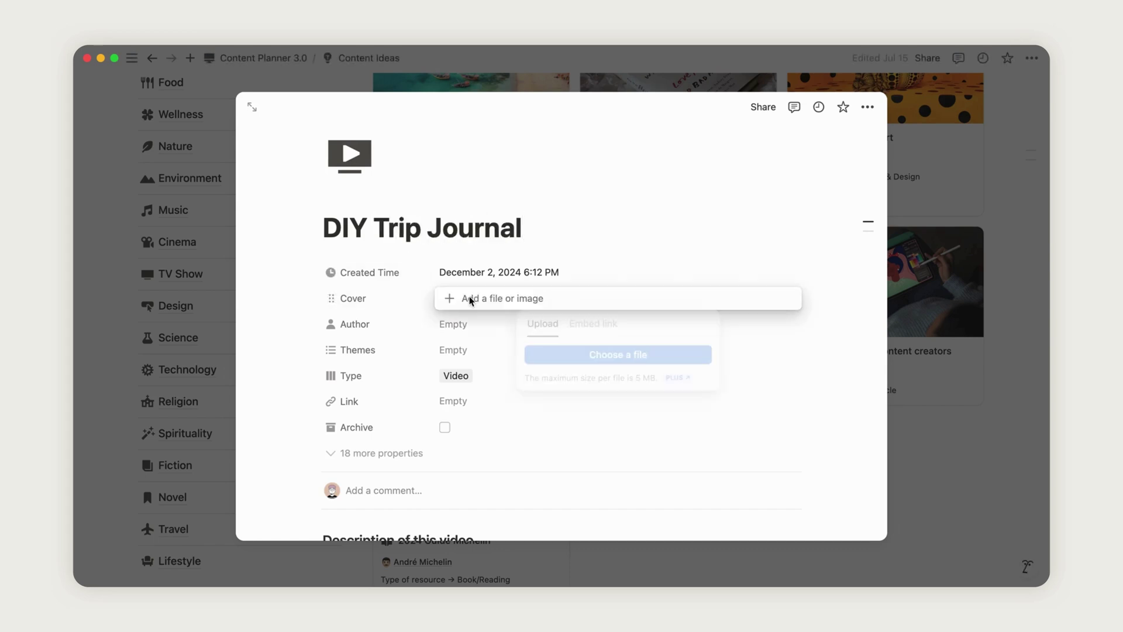
{"action": "left_click", "coordinate": [592, 325]}
{"action": "key", "text": "super+v"}
{"action": "left_click", "coordinate": [588, 379]}
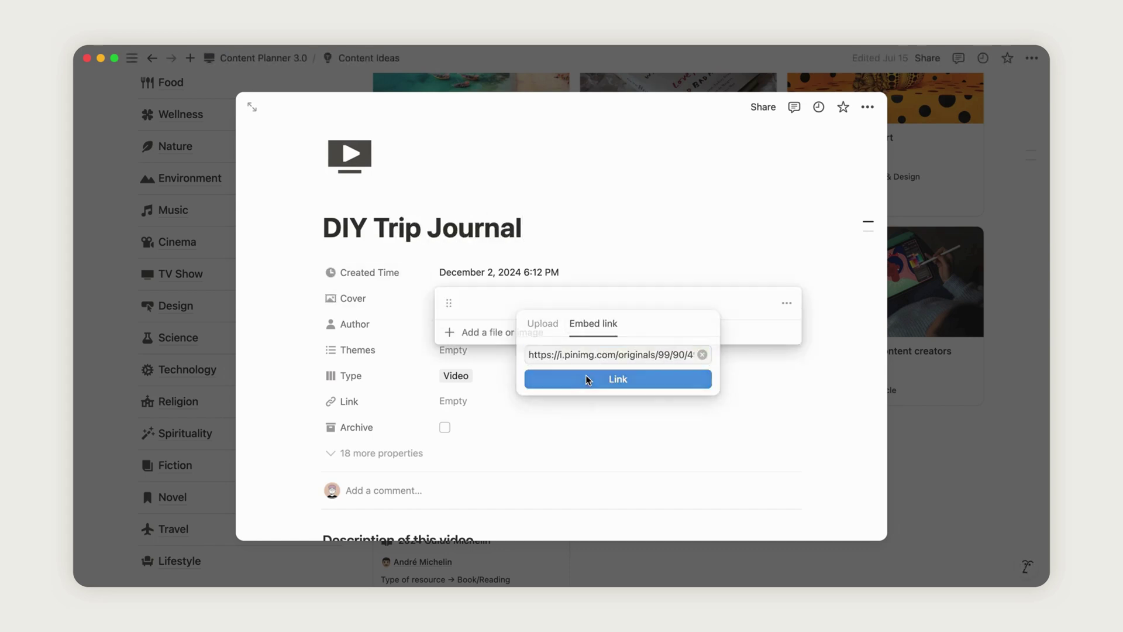
{"action": "left_click", "coordinate": [637, 226]}
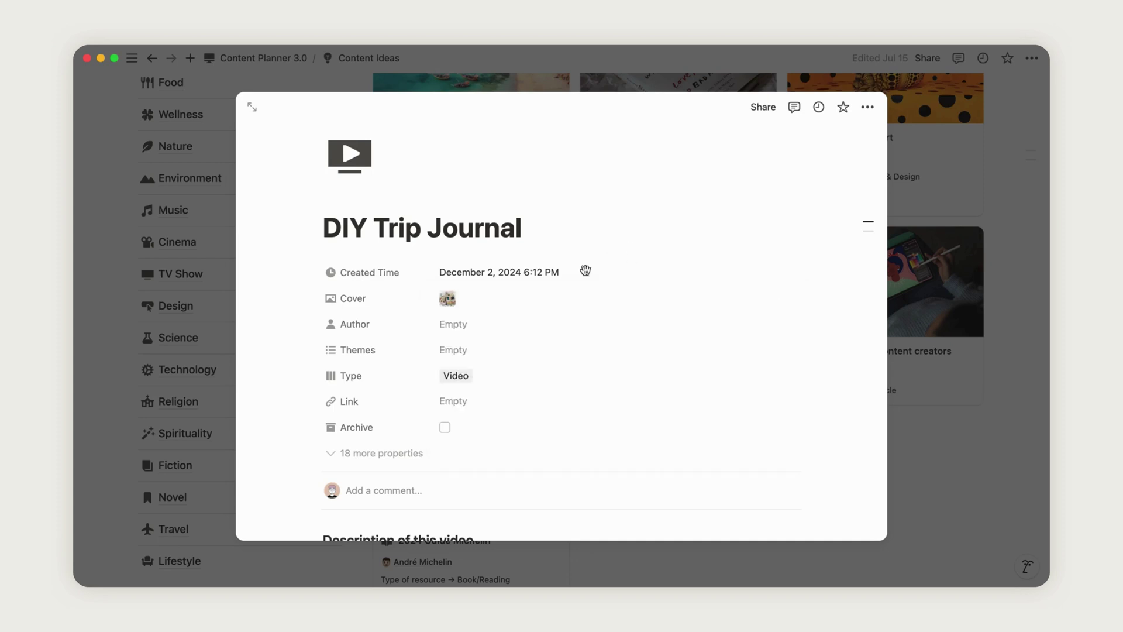
- Add Culture to the DIY Trip Journal resource's Themes property
{"action": "scroll", "coordinate": [476, 334], "scroll_direction": "down", "scroll_amount": 2}
{"action": "left_click", "coordinate": [459, 299]}
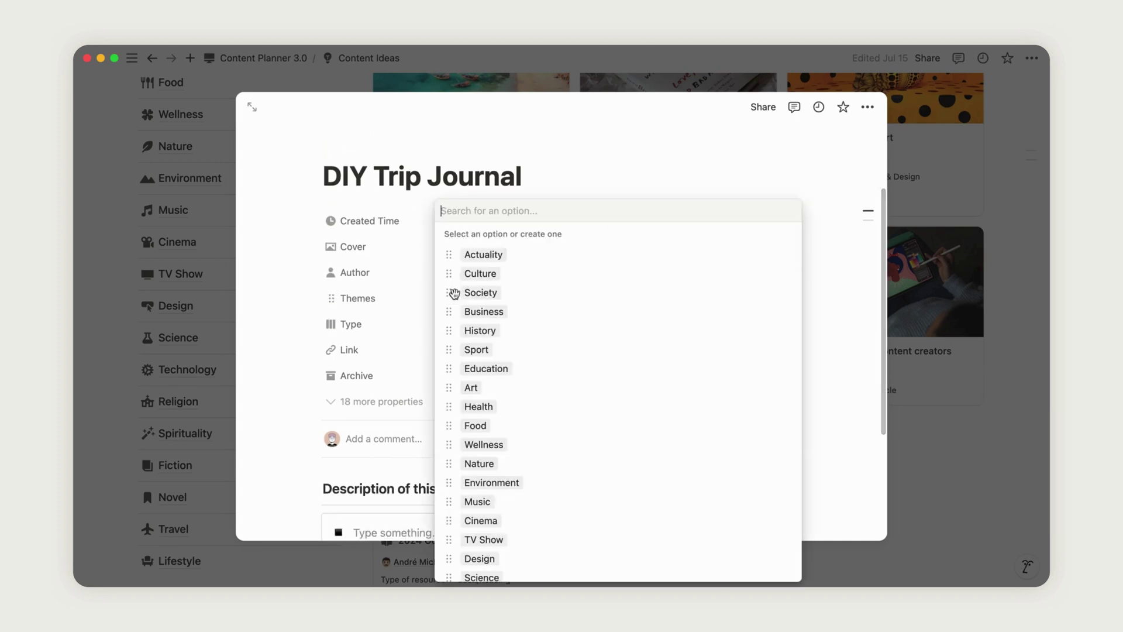
{"action": "left_click", "coordinate": [510, 273]}
{"action": "scroll", "coordinate": [509, 343], "scroll_direction": "down", "scroll_amount": 3}
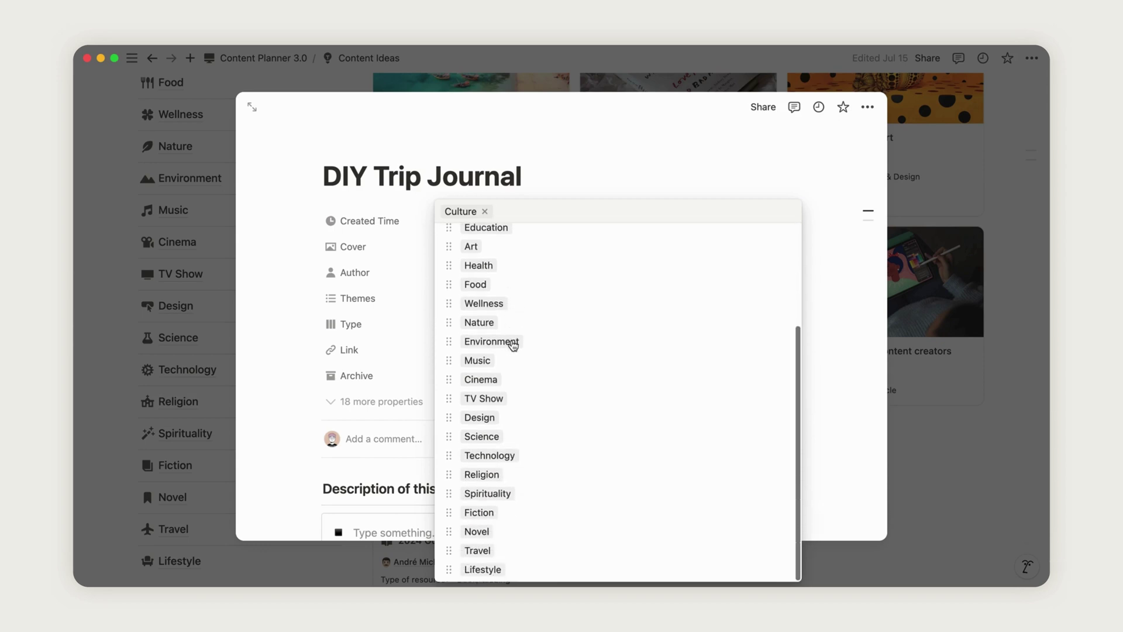